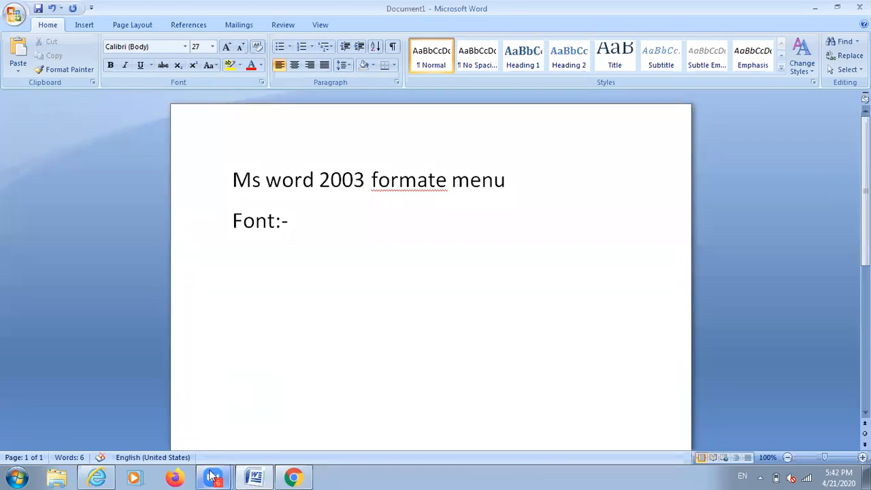
{"action": "mouse_move", "coordinate": [212, 476]}
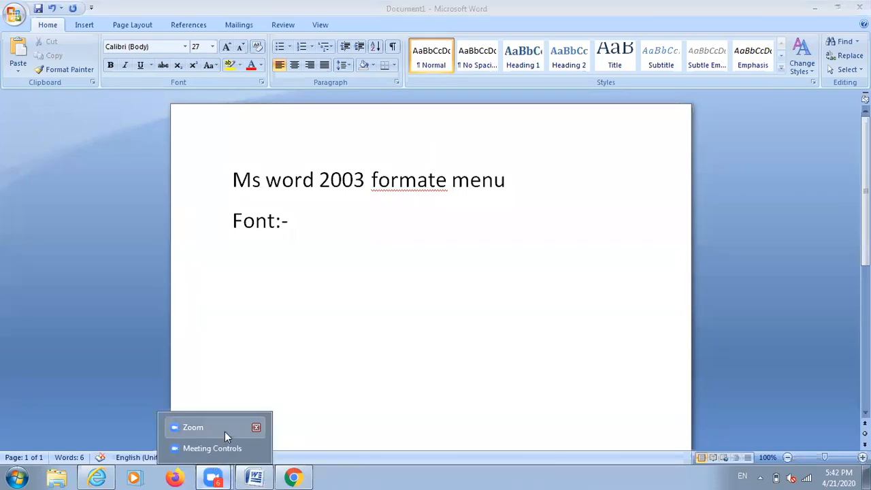
{"action": "left_click", "coordinate": [225, 432]}
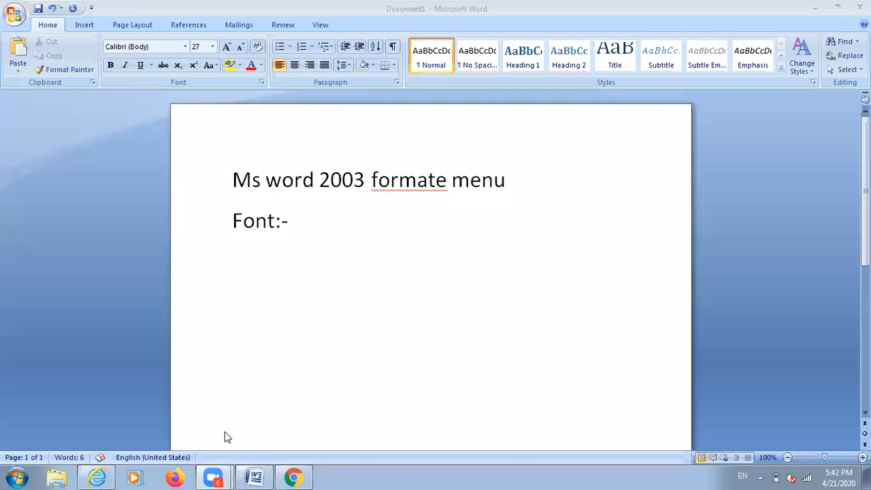
Look over the font, style, size and effects options in the Font dialog without applying any changes
{"action": "left_click", "coordinate": [263, 83]}
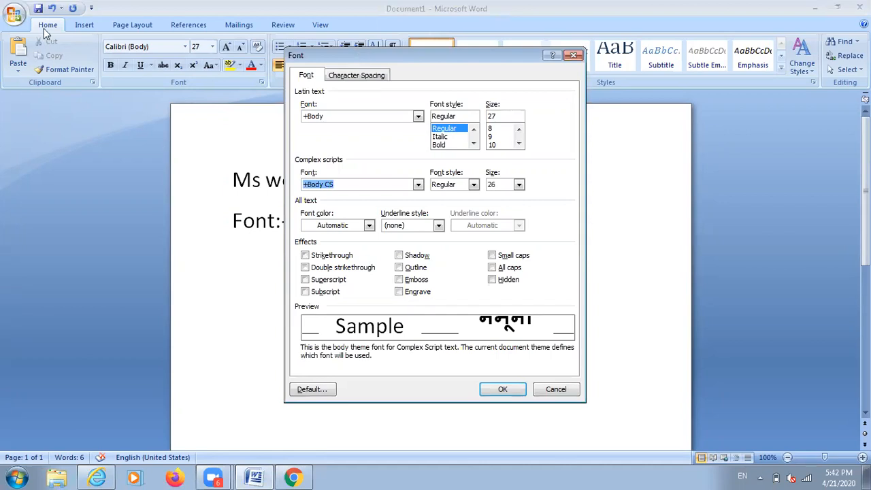
{"action": "key", "text": "Escape"}
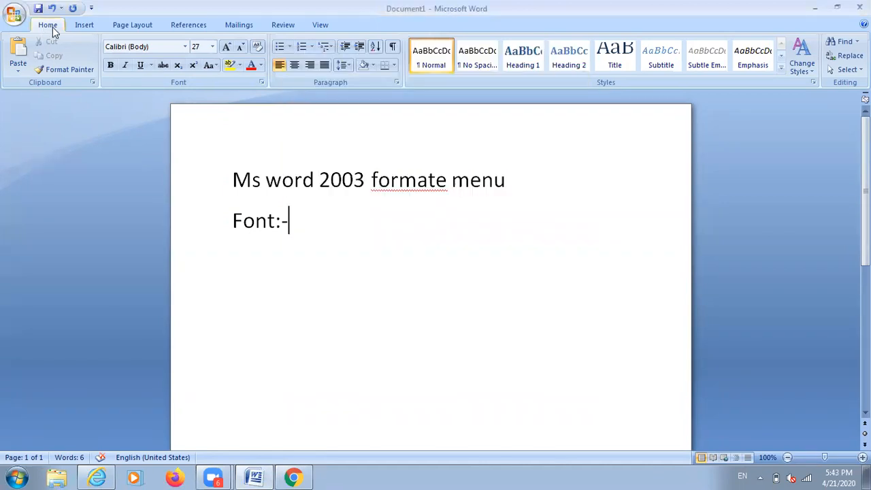
{"action": "left_click", "coordinate": [263, 83]}
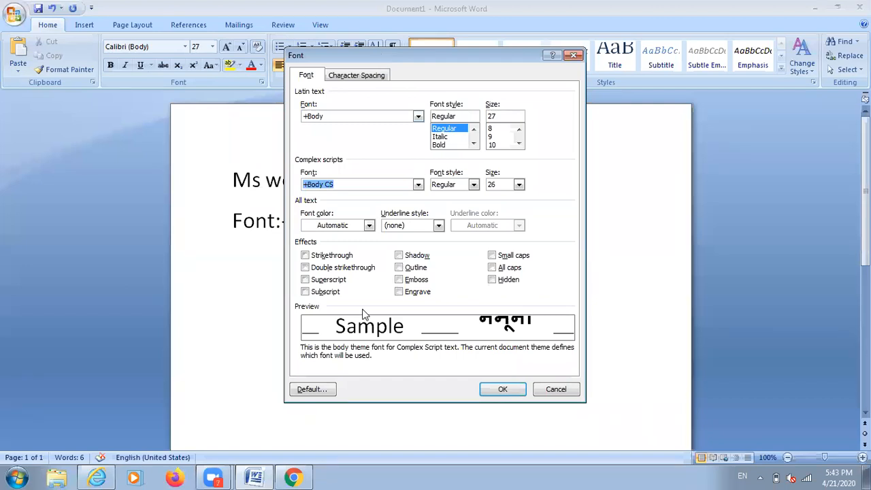
{"action": "left_click", "coordinate": [575, 56]}
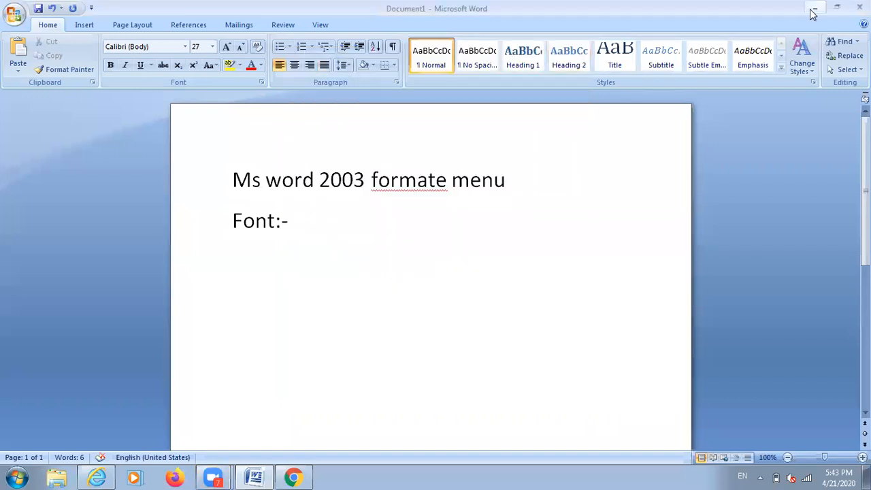
{"action": "left_click", "coordinate": [813, 10]}
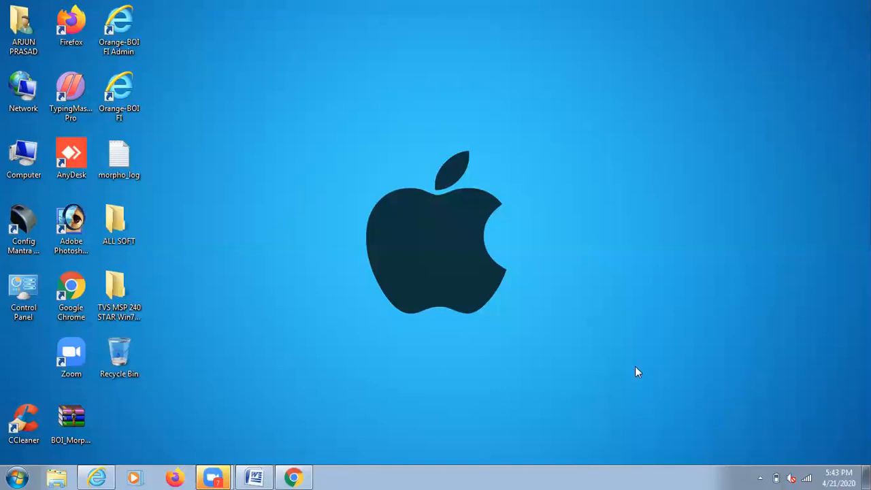
{"action": "left_click", "coordinate": [270, 473]}
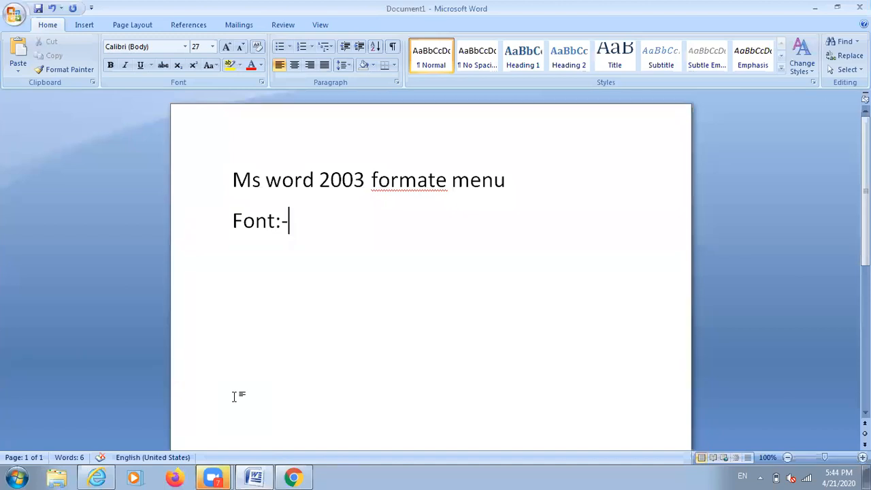
Add the line "Good evening all of you." below the "Font:-" heading and start a new paragraph after it
{"action": "left_click", "coordinate": [525, 130]}
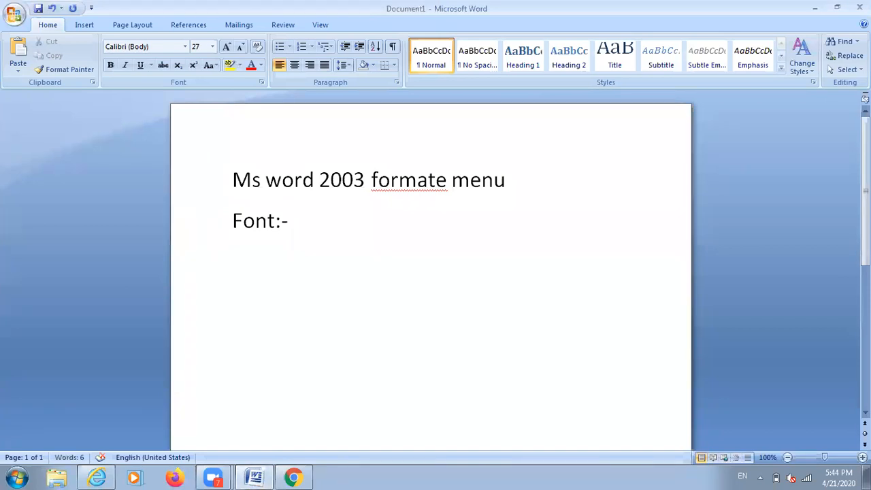
{"action": "type", "text": "go"}
{"action": "type", "text": "od e"}
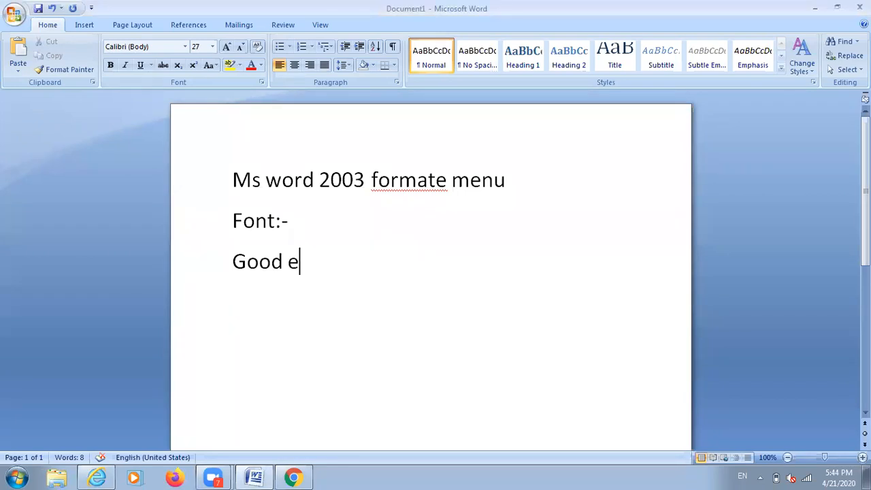
{"action": "type", "text": "vening all of yo"}
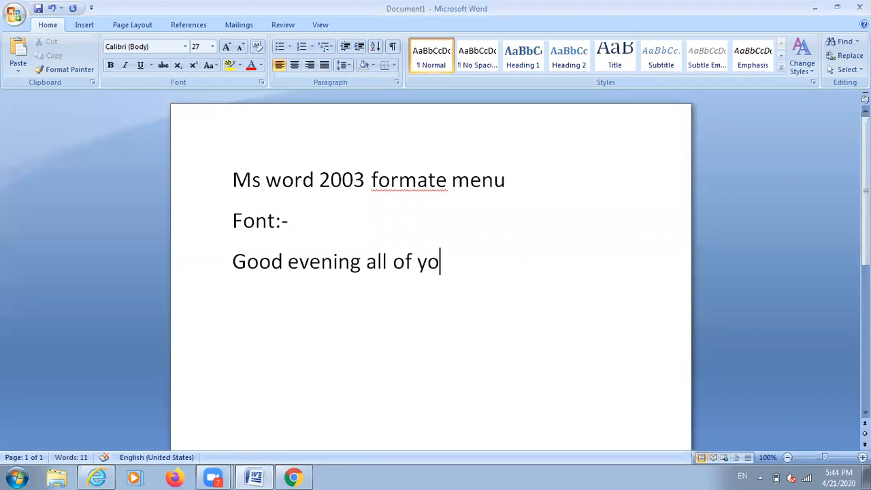
{"action": "type", "text": "u."}
{"action": "key", "text": "Return"}
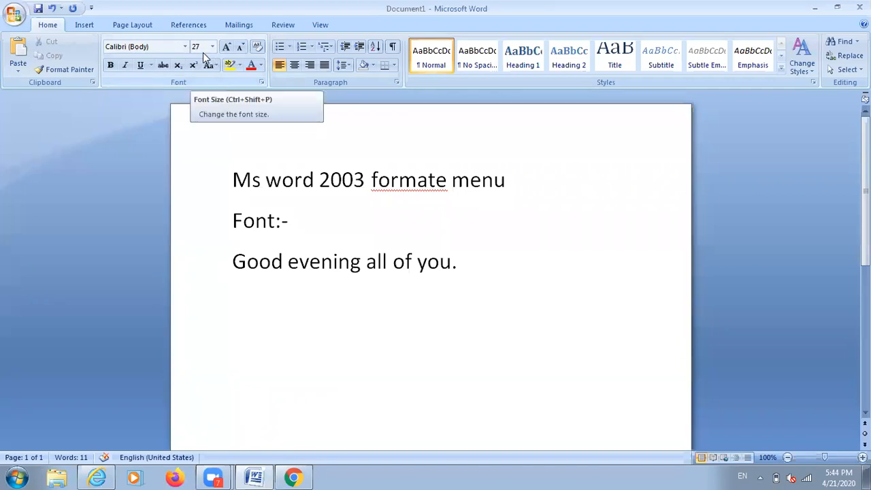
Write "Good evening all of you." in the Algerian font on the new line and start another paragraph
{"action": "left_click", "coordinate": [185, 48]}
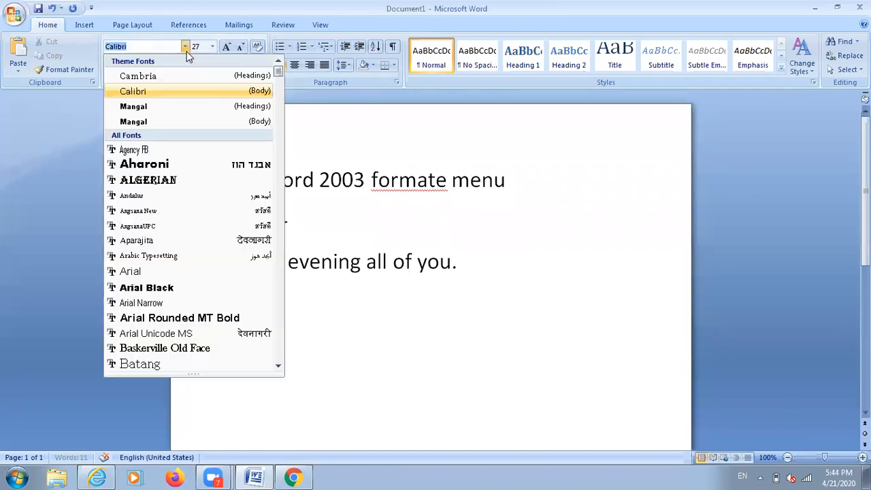
{"action": "left_click", "coordinate": [186, 179]}
{"action": "type", "text": "Good"}
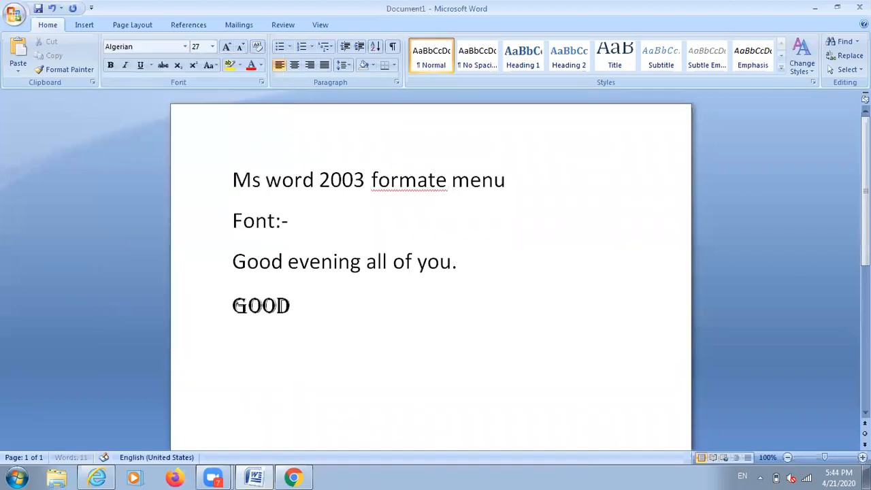
{"action": "type", "text": " eveni"}
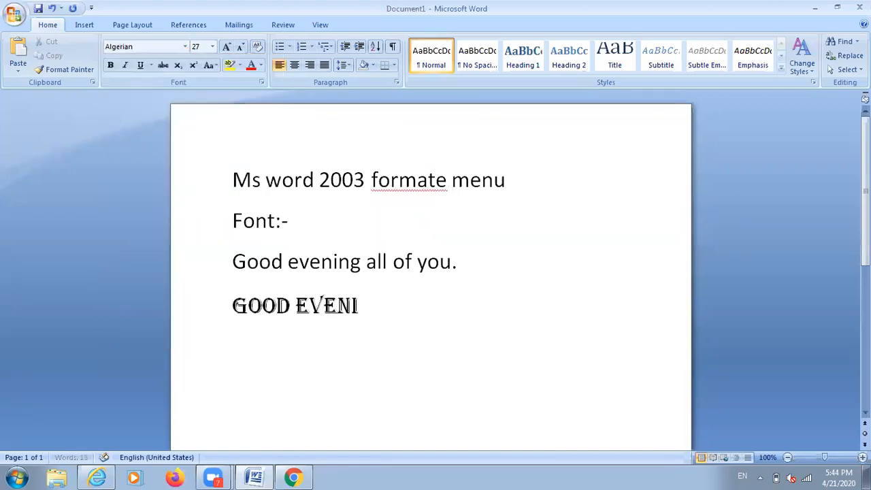
{"action": "type", "text": "ng all of "}
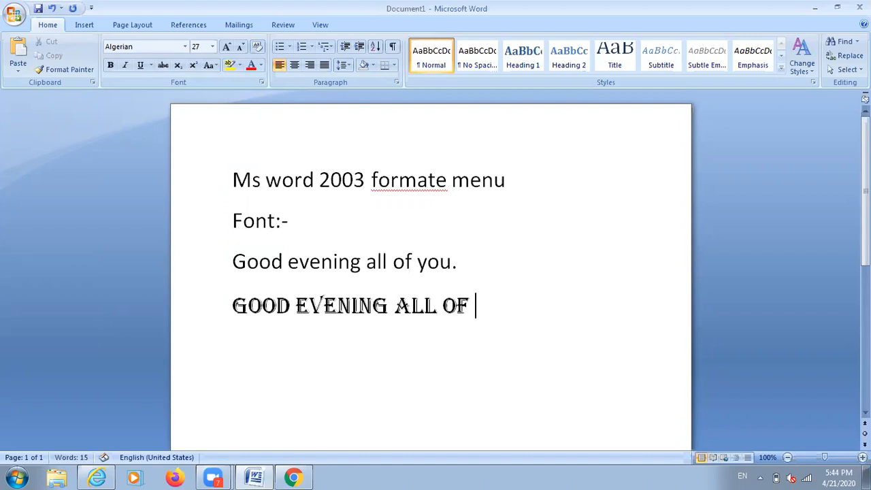
{"action": "type", "text": "yu"}
{"action": "key", "text": "BackSpace"}
{"action": "type", "text": "ou."}
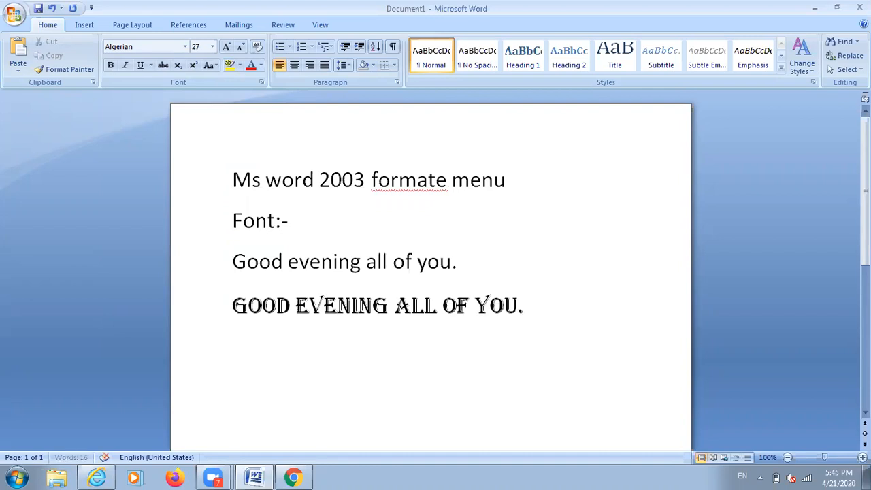
{"action": "key", "text": "Return"}
Write "Good evening all of you." in the Arabic Typesetting font on the empty line below the Algerian text
{"action": "left_click", "coordinate": [183, 176]}
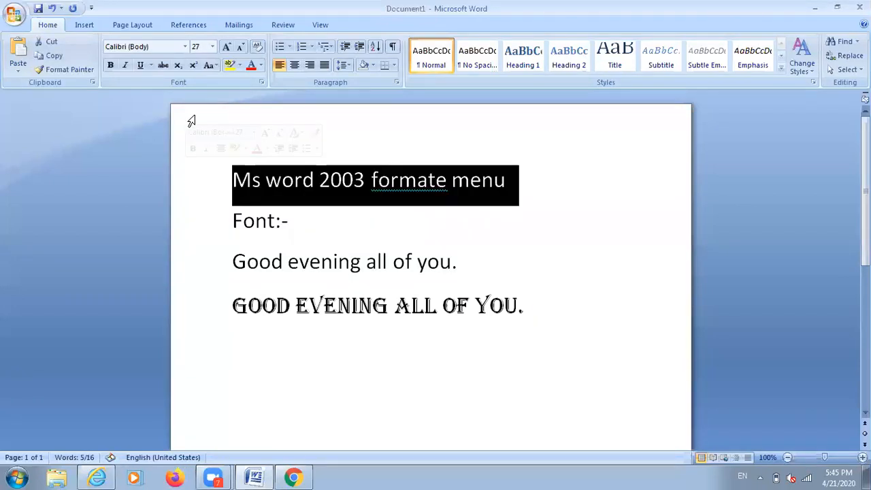
{"action": "left_click", "coordinate": [263, 356]}
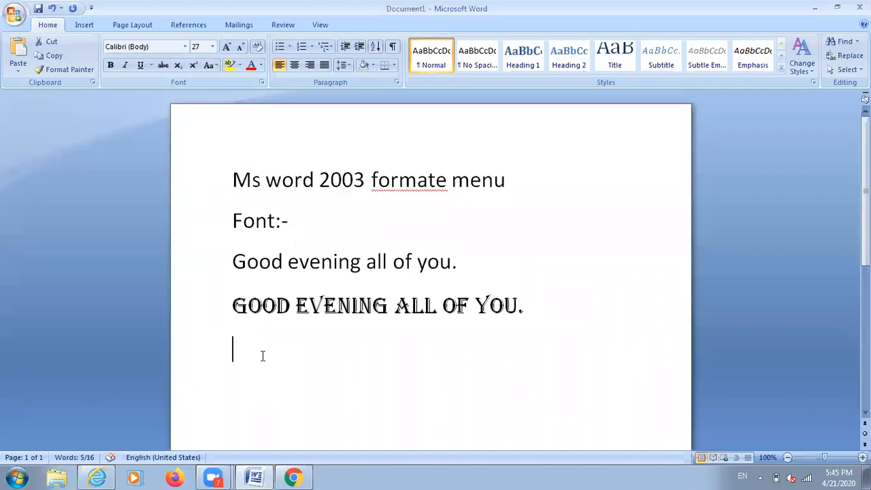
{"action": "left_click", "coordinate": [184, 47]}
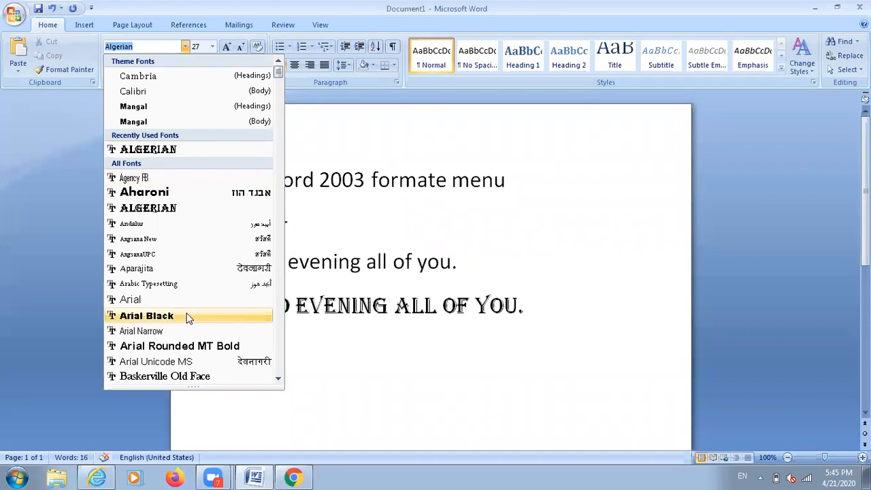
{"action": "left_click", "coordinate": [193, 288]}
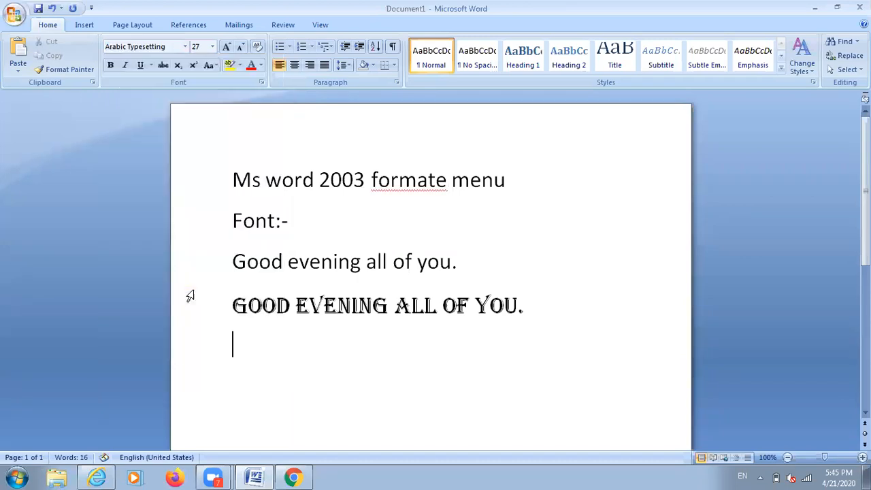
{"action": "type", "text": "good "}
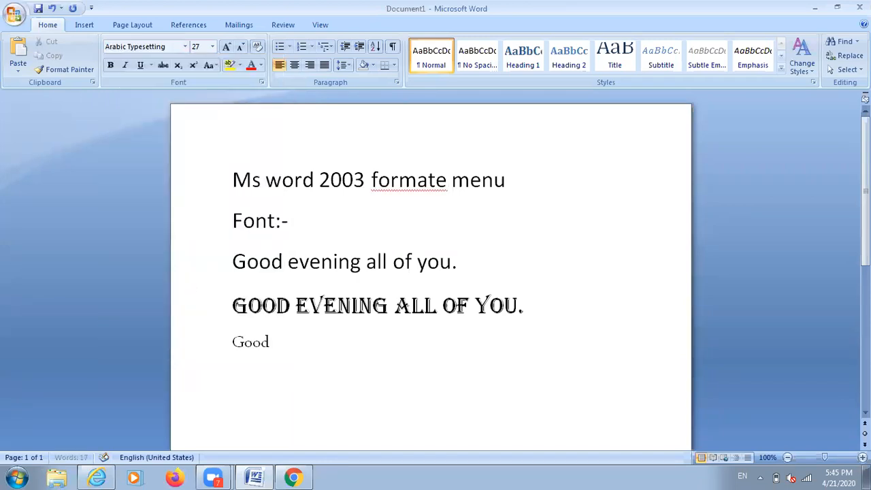
{"action": "type", "text": "evening all of you"}
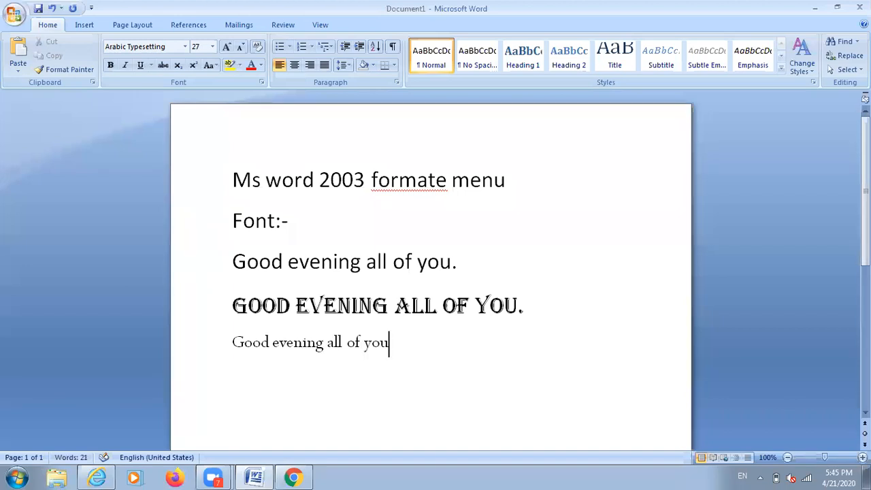
{"action": "type", "text": "."}
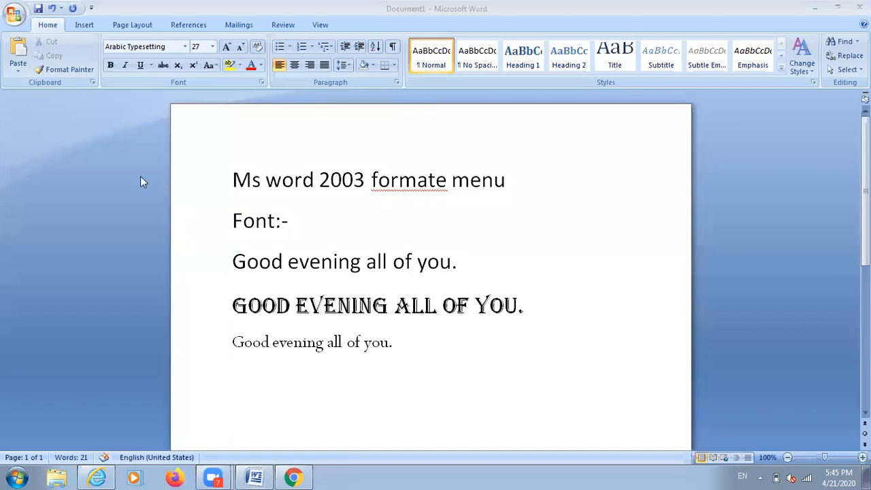
Delete all the text in the document, from the title through the last greeting line
{"action": "left_click_drag", "start_coordinate": [233, 180], "coordinate": [287, 263]}
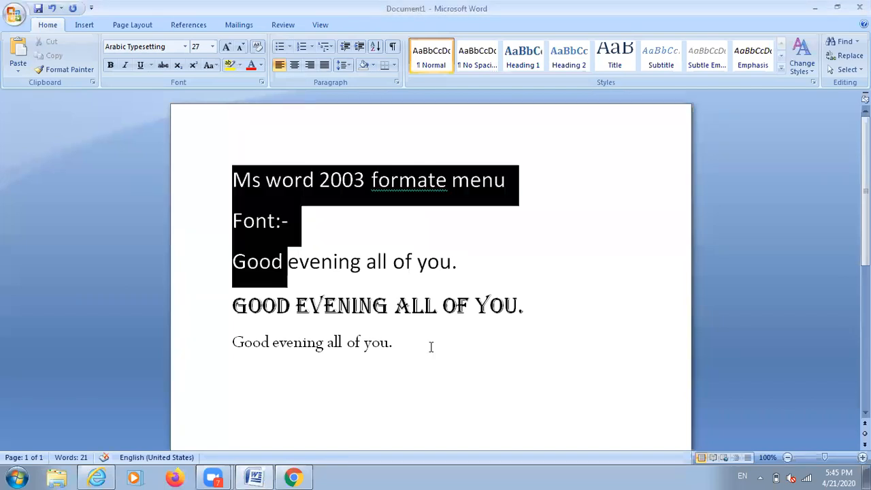
{"action": "left_click_drag", "start_coordinate": [429, 347], "coordinate": [429, 347]}
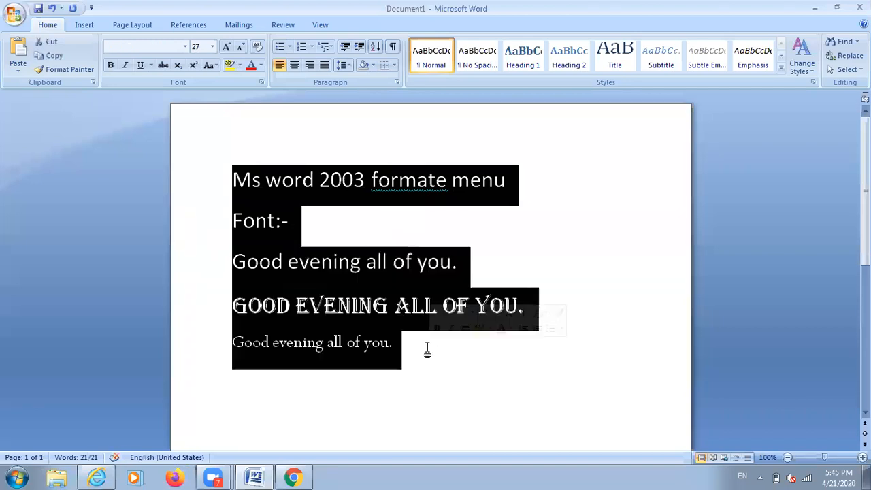
{"action": "key", "text": "Delete"}
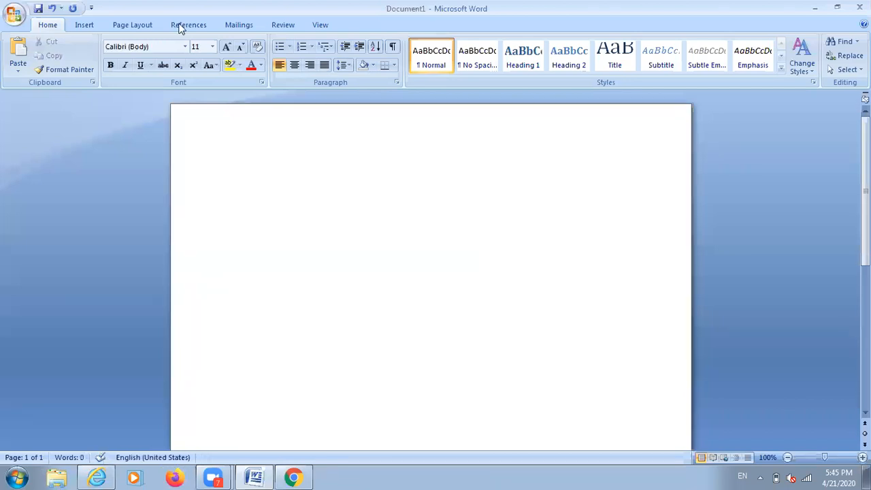
Examine the Latin text fonts available in the Font dialog, leaving the current font settings as they are
{"action": "left_click", "coordinate": [262, 83]}
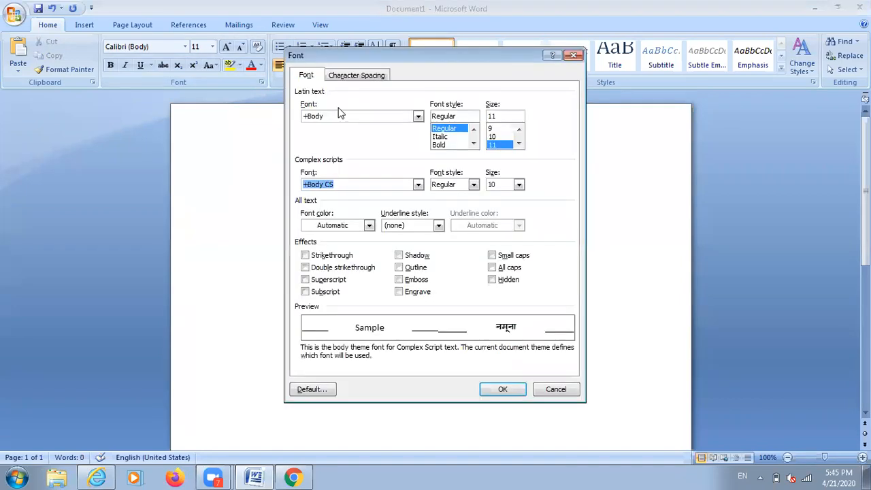
{"action": "left_click", "coordinate": [414, 120]}
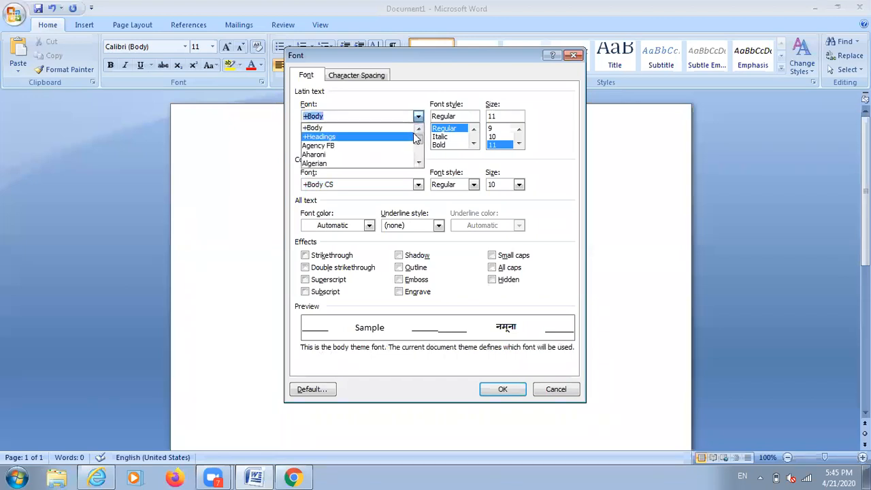
{"action": "left_click", "coordinate": [418, 162]}
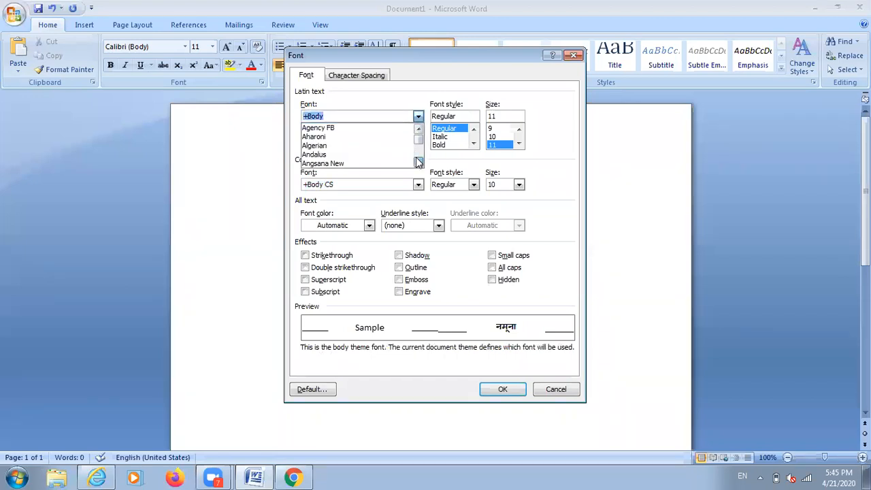
{"action": "left_click", "coordinate": [418, 162]}
{"action": "left_click", "coordinate": [418, 162]}
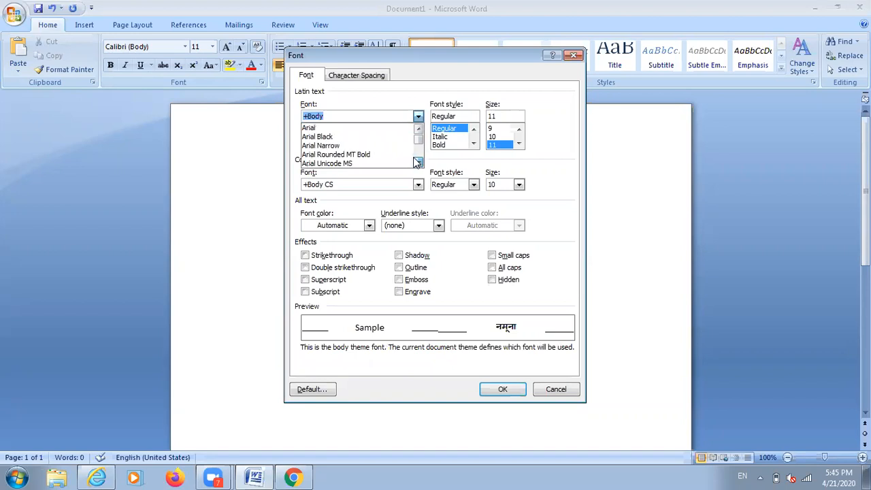
{"action": "left_click", "coordinate": [418, 162]}
{"action": "left_click", "coordinate": [418, 162]}
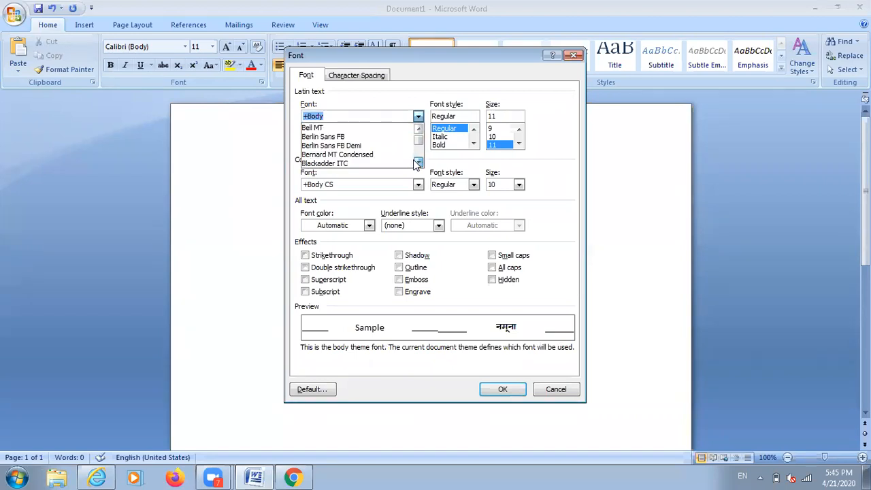
{"action": "left_click", "coordinate": [418, 162]}
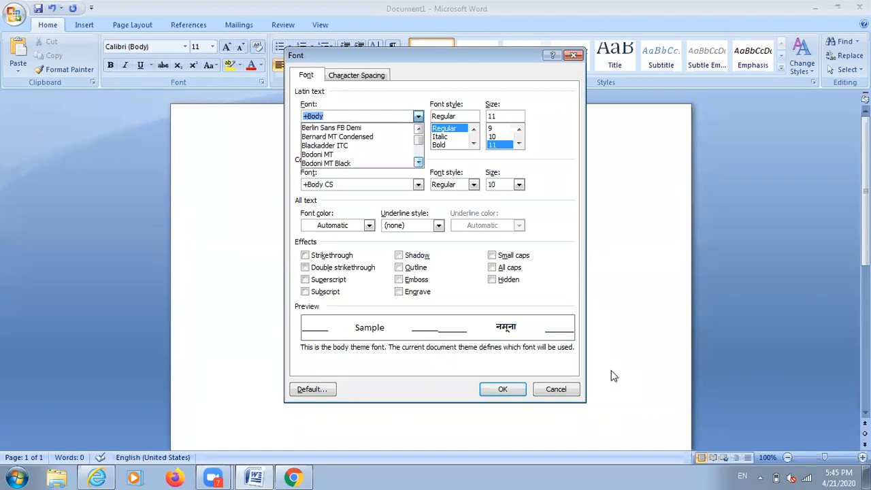
{"action": "left_click", "coordinate": [569, 389]}
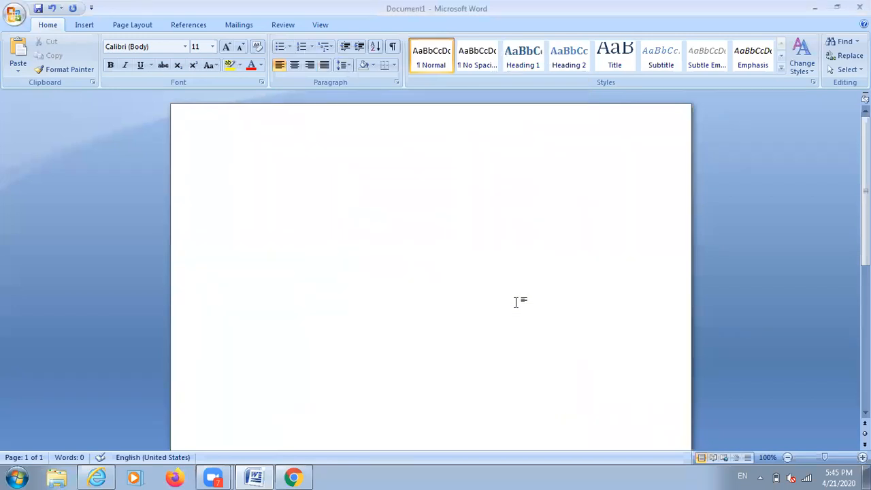
Write "Good evening all of you." at the start of the empty document
{"action": "type", "text": "good eve"}
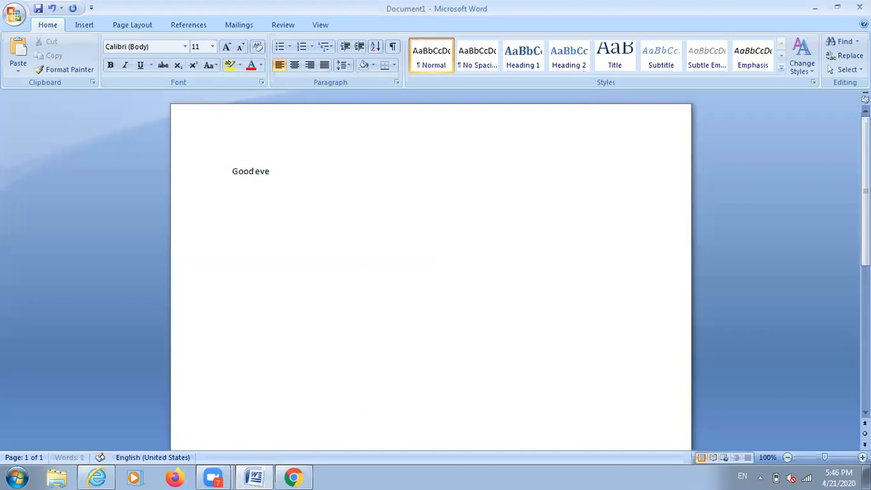
{"action": "type", "text": "ning all o"}
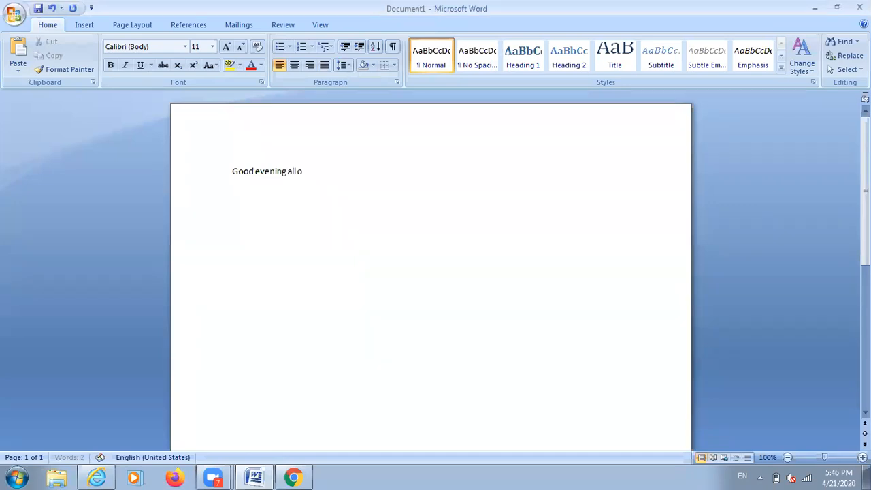
{"action": "type", "text": "f you"}
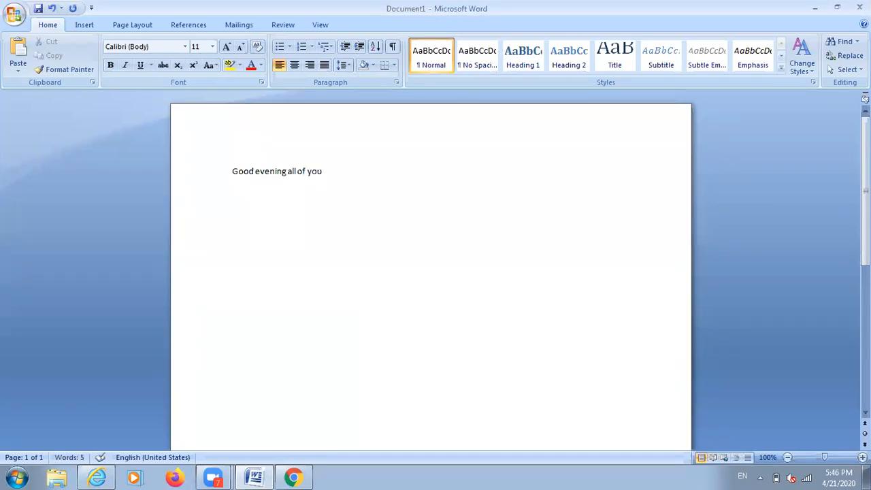
{"action": "type", "text": "."}
Set the font size of the whole greeting line to 48
{"action": "left_click", "coordinate": [205, 180]}
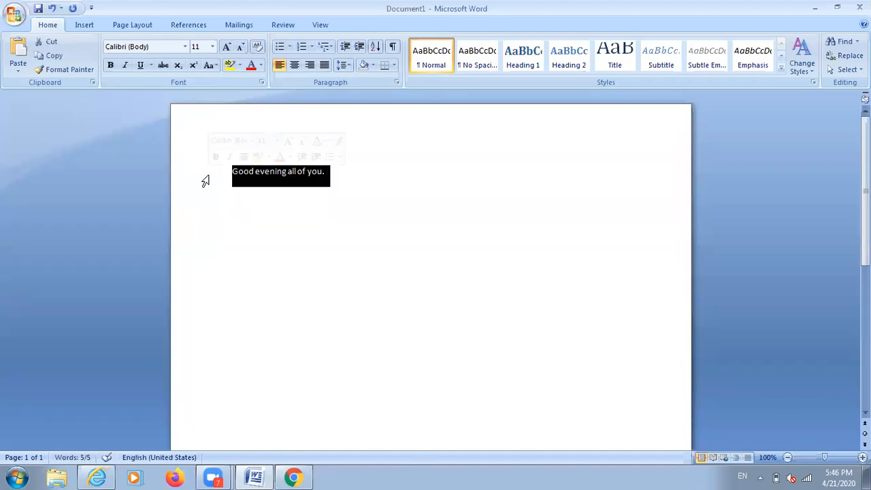
{"action": "left_click", "coordinate": [211, 49]}
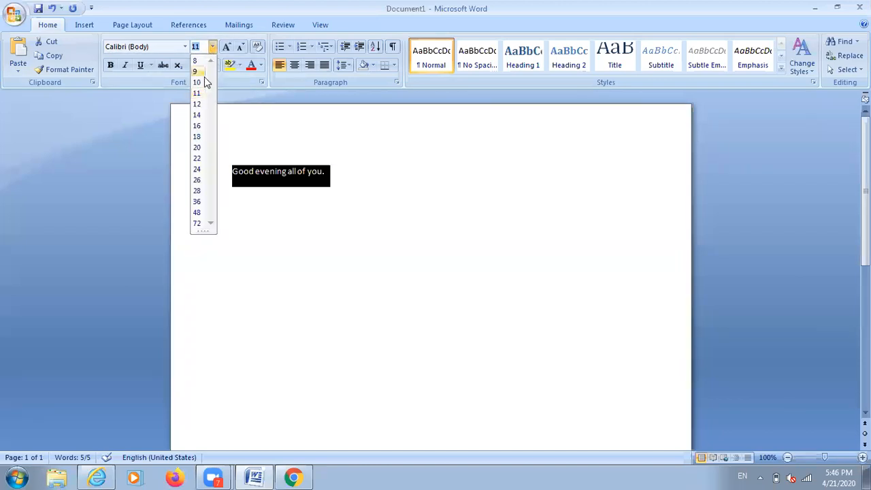
{"action": "left_click", "coordinate": [193, 216]}
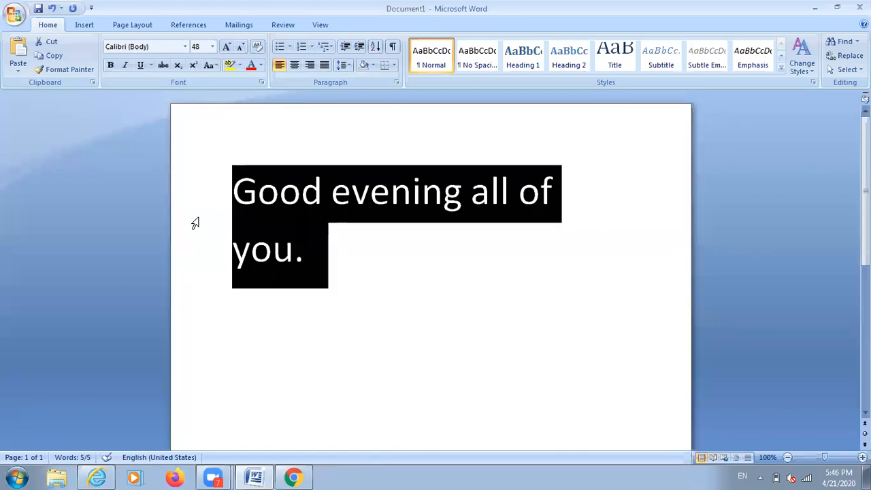
{"action": "left_click", "coordinate": [385, 279]}
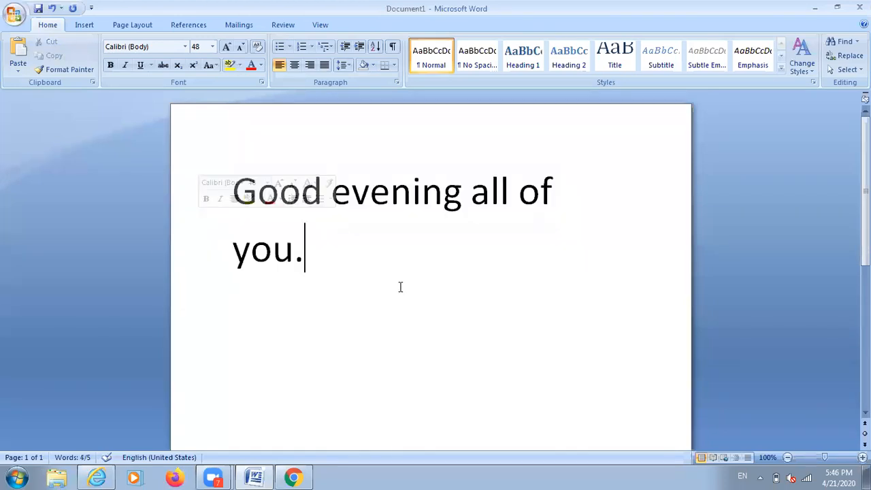
Undo the greeting's size change and its typing back to an empty document
{"action": "key", "text": "ctrl+z"}
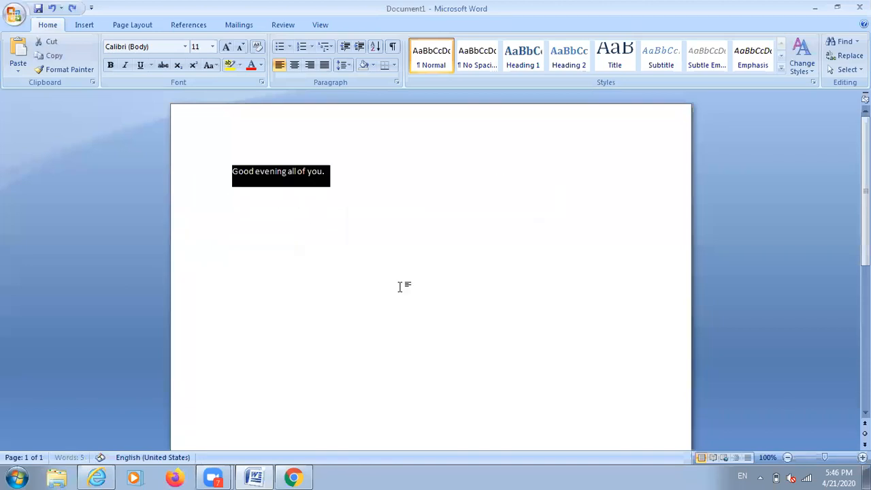
{"action": "key", "text": "ctrl+z"}
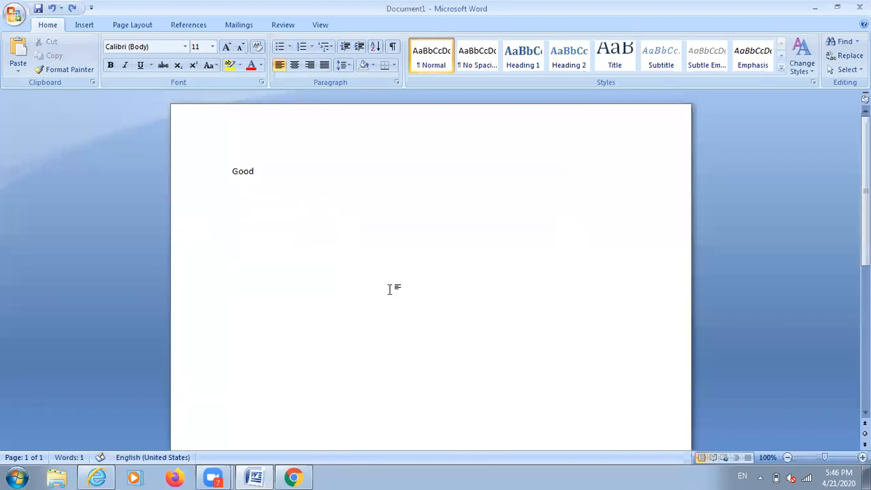
{"action": "key", "text": "ctrl+z"}
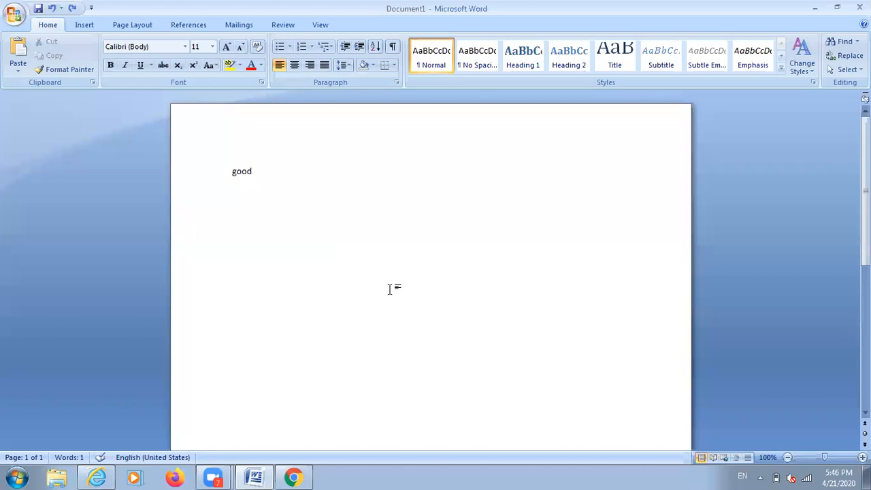
{"action": "key", "text": "ctrl+z"}
Set the font size to 36 and write "good evening all of you." in the empty document
{"action": "left_click", "coordinate": [212, 46]}
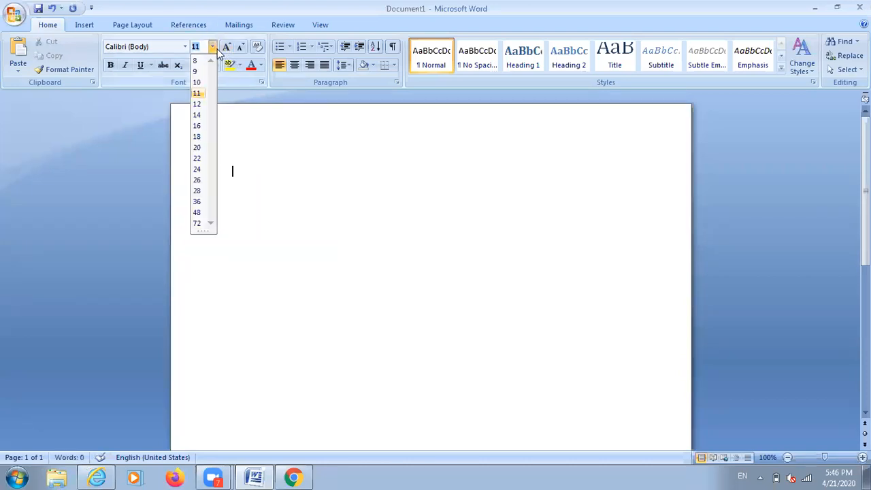
{"action": "left_click", "coordinate": [197, 202]}
{"action": "type", "text": "g"}
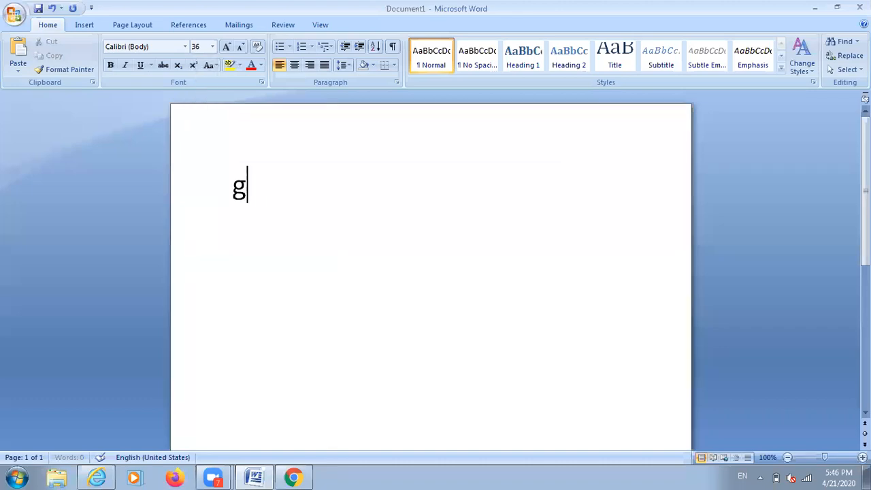
{"action": "type", "text": "ood evening"}
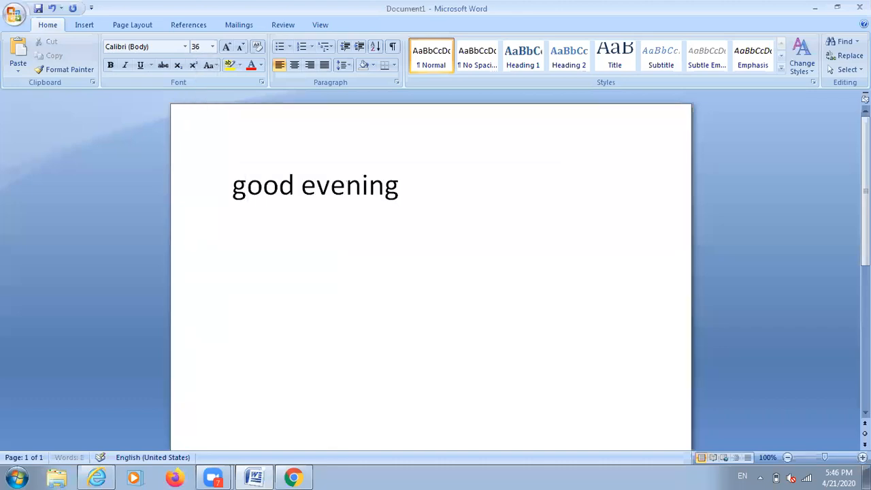
{"action": "type", "text": " all of you"}
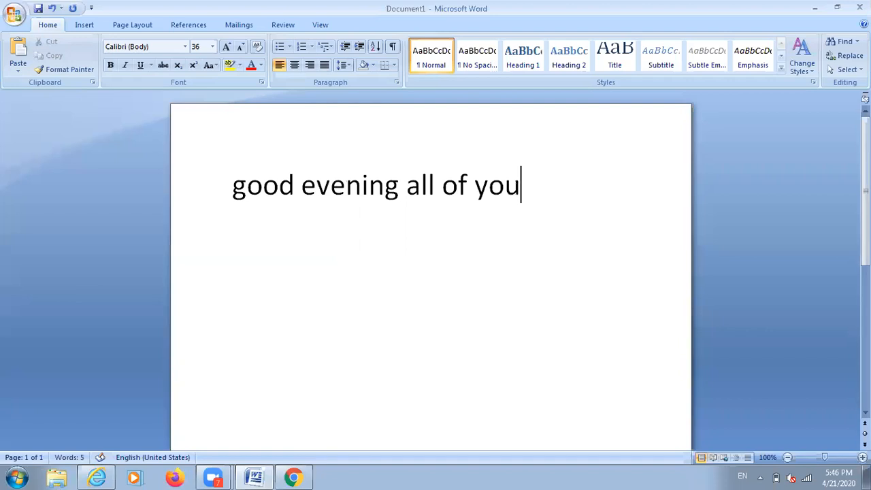
{"action": "type", "text": "."}
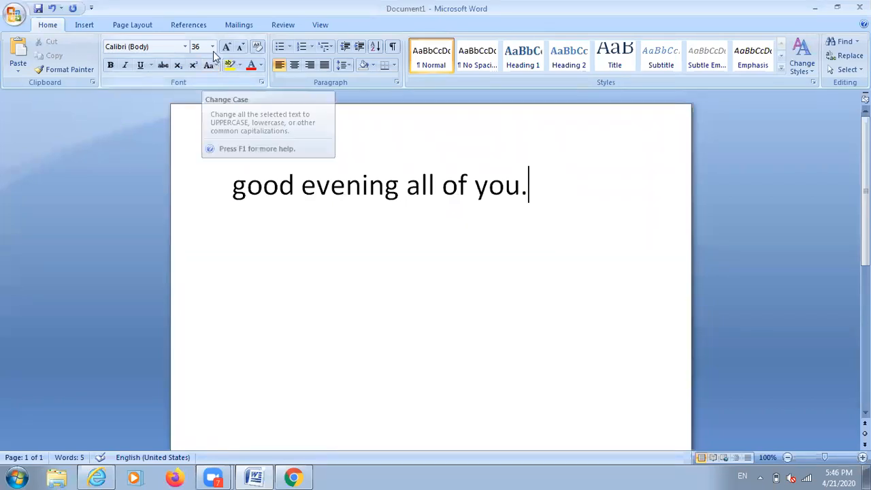
Examine the Latin text sizes offered in the Font dialog, leaving the current font settings as they are
{"action": "left_click", "coordinate": [262, 83]}
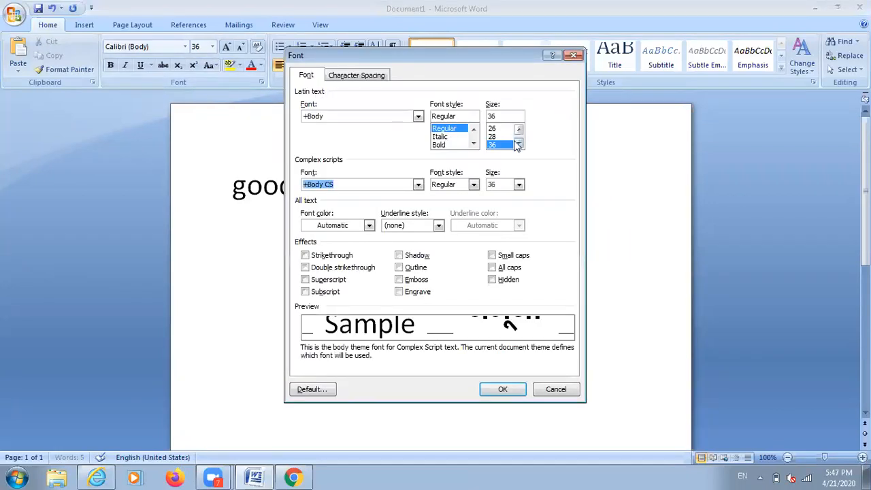
{"action": "double_click", "coordinate": [518, 143]}
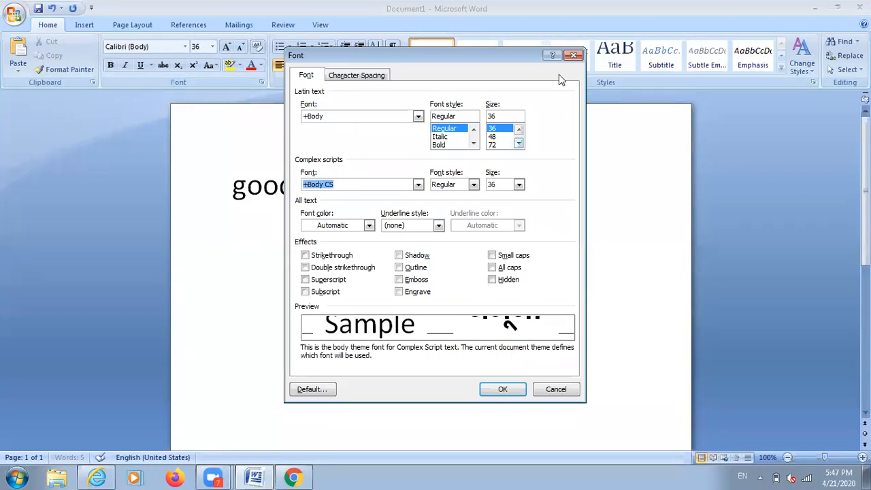
{"action": "left_click", "coordinate": [571, 58]}
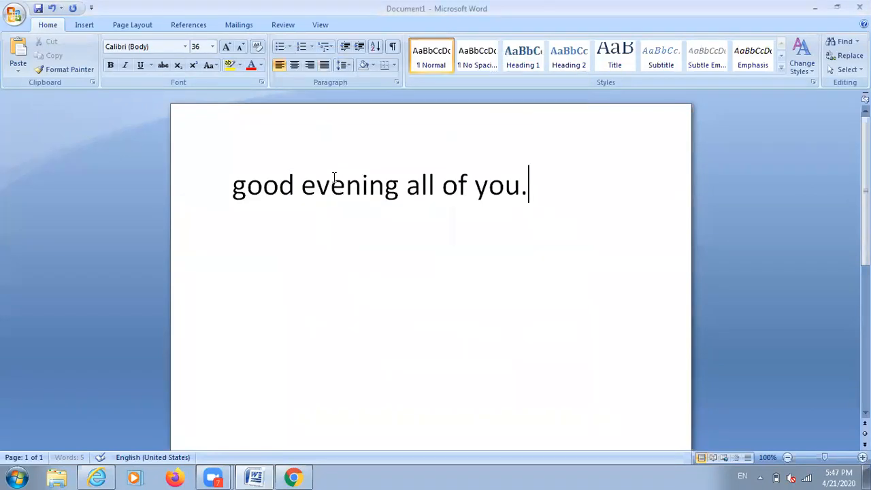
Delete the greeting line and view the list of available fonts without choosing one
{"action": "left_click", "coordinate": [216, 188]}
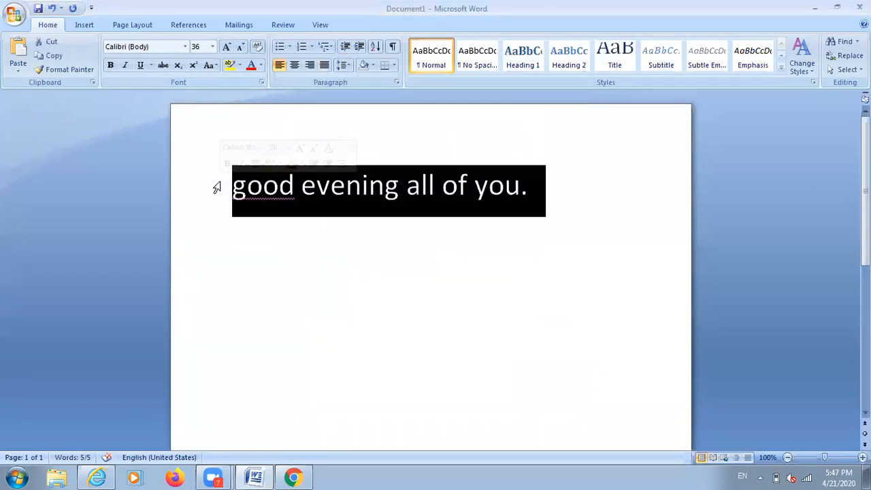
{"action": "key", "text": "Delete"}
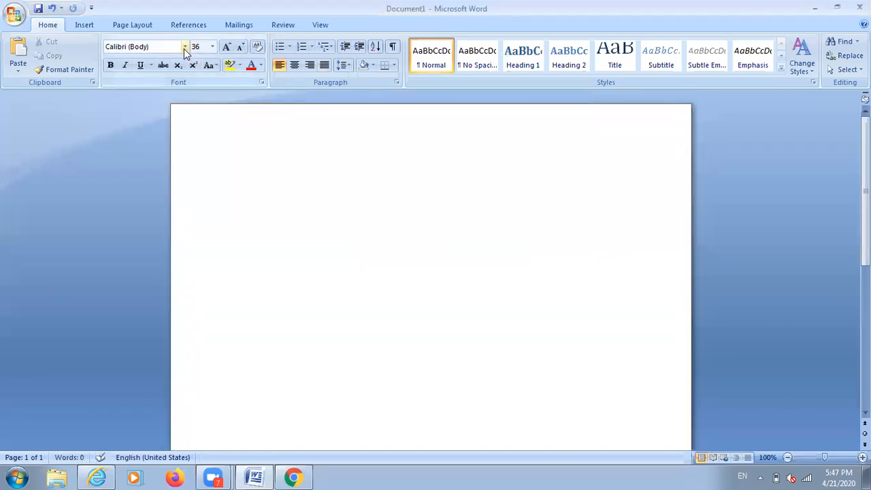
{"action": "left_click", "coordinate": [184, 48]}
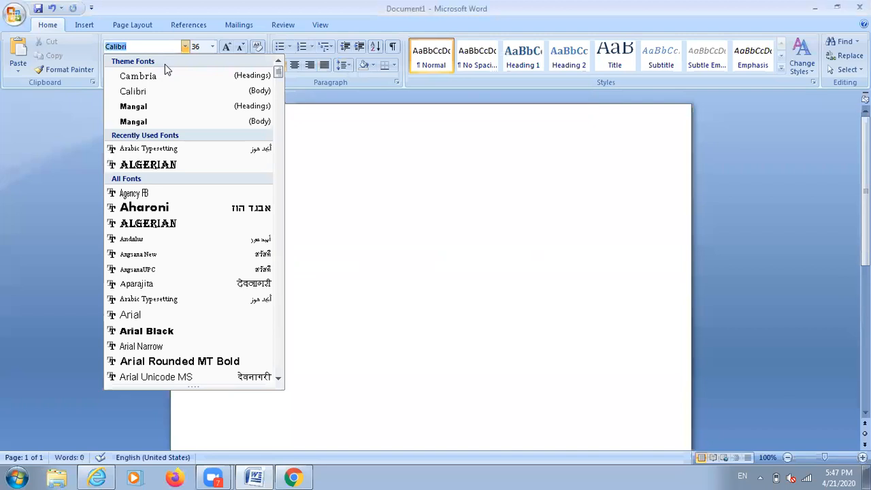
{"action": "key", "text": "Escape"}
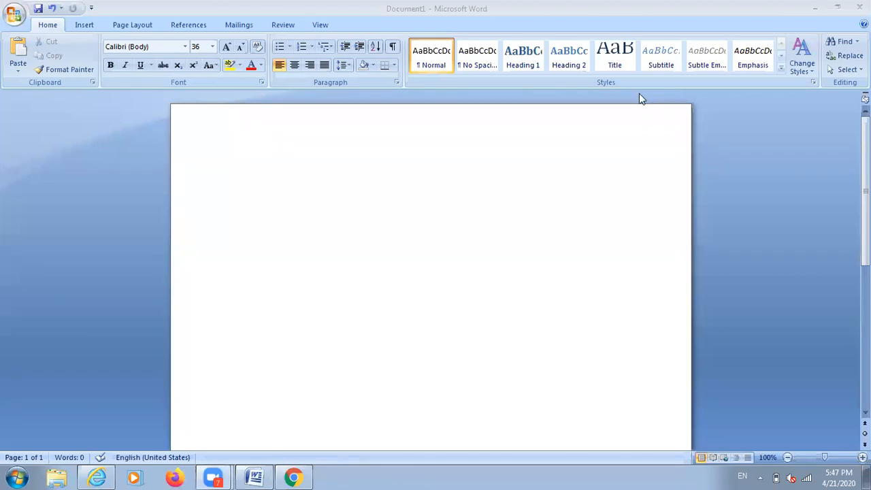
{"action": "left_click", "coordinate": [361, 189]}
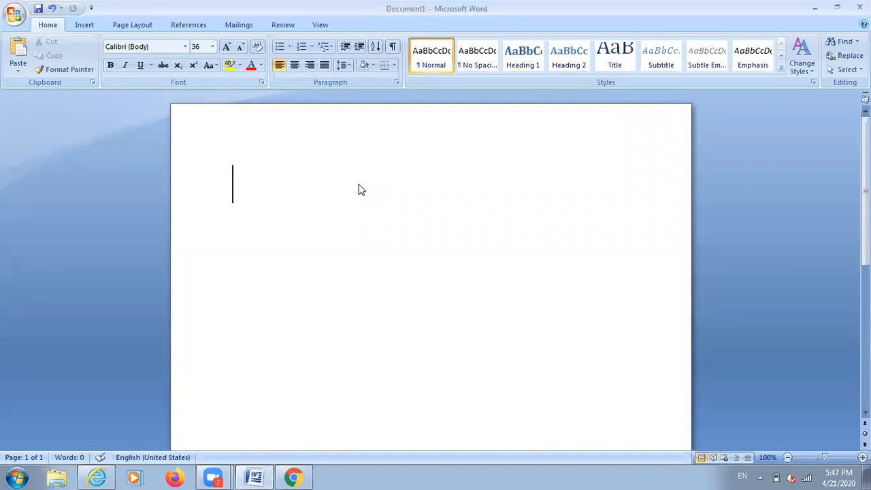
{"action": "type", "text": "[[["}
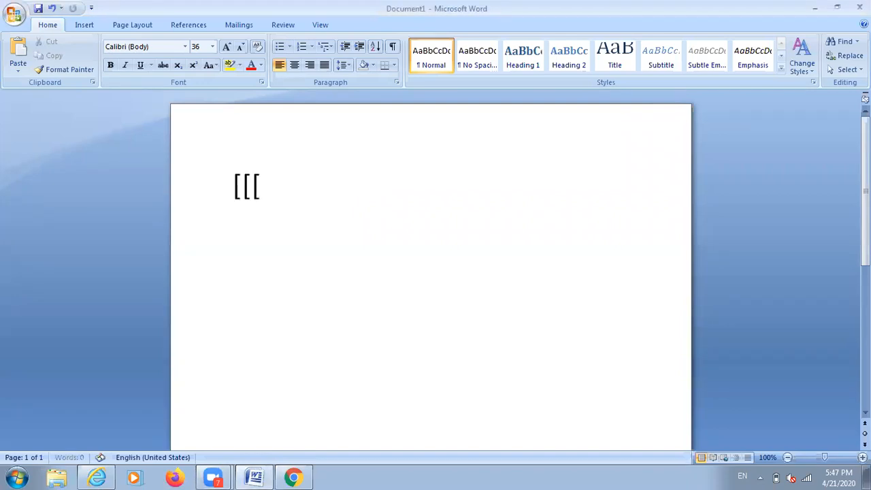
{"action": "key", "text": "BackSpace"}
{"action": "key", "text": "BackSpace"}
{"action": "key", "text": "BackSpace"}
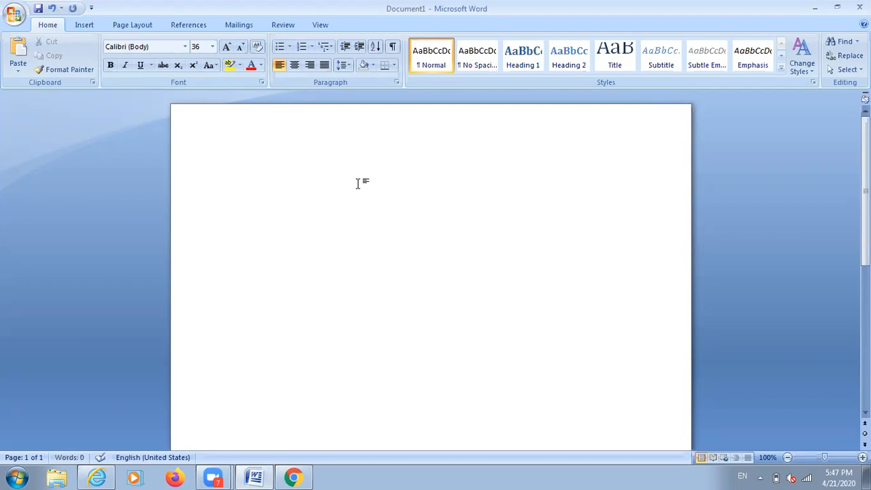
Shrink the font size for new text one point at a time down to 17
{"action": "key", "text": "ctrl+bracketleft"}
{"action": "key", "text": "ctrl+bracketleft"}
{"action": "key", "text": "ctrl+bracketleft"}
{"action": "key", "text": "ctrl+bracketleft"}
{"action": "key", "text": "ctrl+bracketleft"}
{"action": "key", "text": "ctrl+bracketleft"}
{"action": "key", "text": "ctrl+bracketleft"}
{"action": "key", "text": "ctrl+bracketleft"}
{"action": "key", "text": "ctrl+bracketleft"}
{"action": "key", "text": "ctrl+bracketleft"}
{"action": "key", "text": "ctrl+bracketleft"}
{"action": "key", "text": "ctrl+bracketleft"}
{"action": "key", "text": "ctrl+bracketleft"}
{"action": "key", "text": "ctrl+bracketleft"}
{"action": "key", "text": "ctrl+bracketleft"}
{"action": "key", "text": "ctrl+bracketleft"}
{"action": "key", "text": "ctrl+bracketleft"}
{"action": "key", "text": "ctrl+bracketleft"}
{"action": "key", "text": "ctrl+bracketleft"}
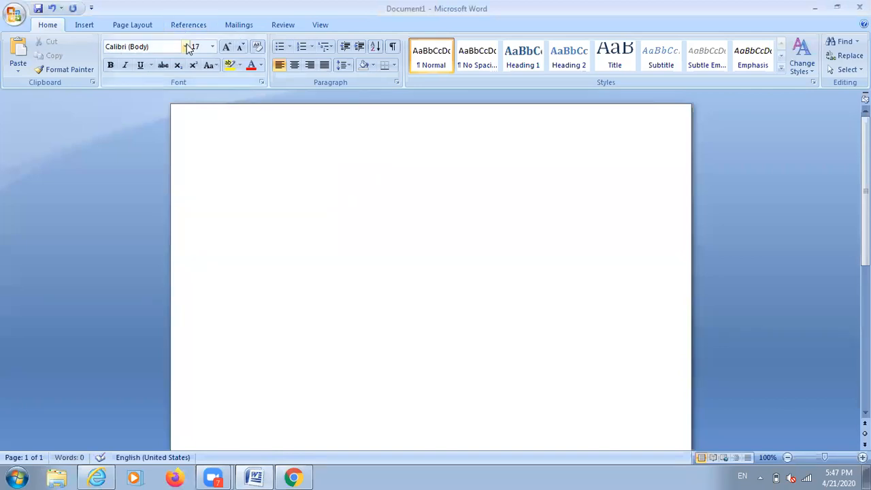
Write "Computer:- computer is an electronic device which" as the opening of the paragraph
{"action": "type", "text": "compute"}
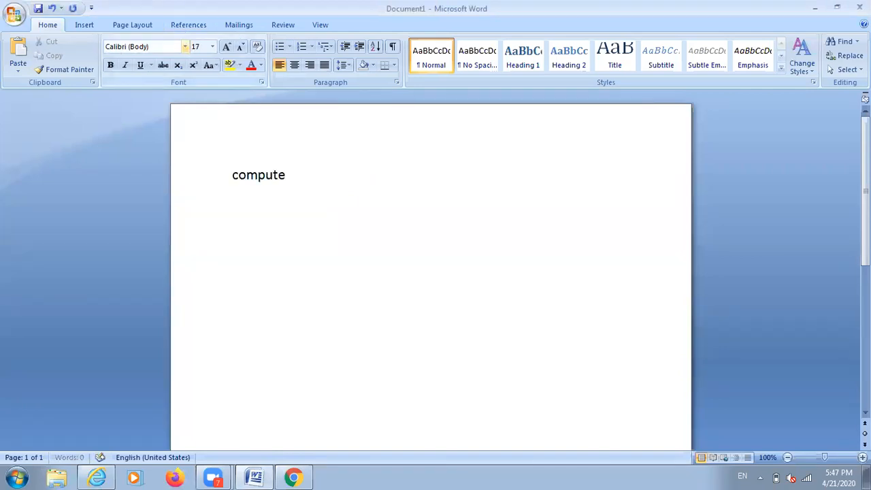
{"action": "type", "text": "r:-"}
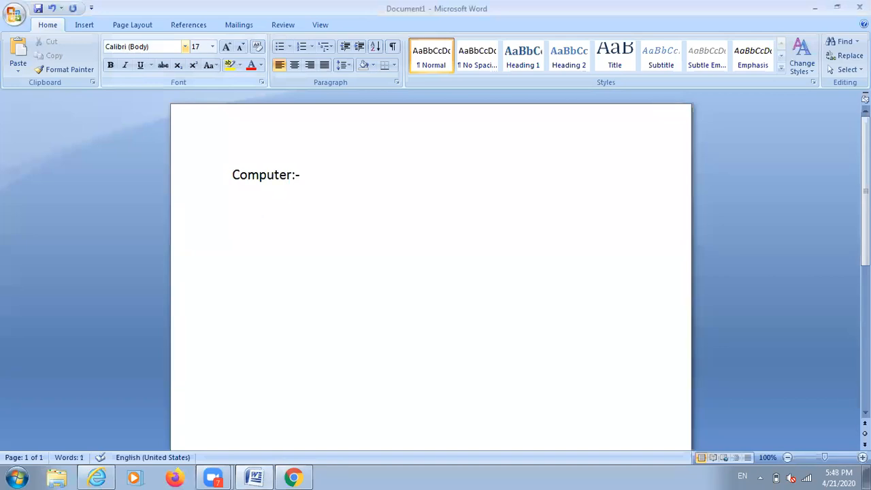
{"action": "type", "text": " computer is an"}
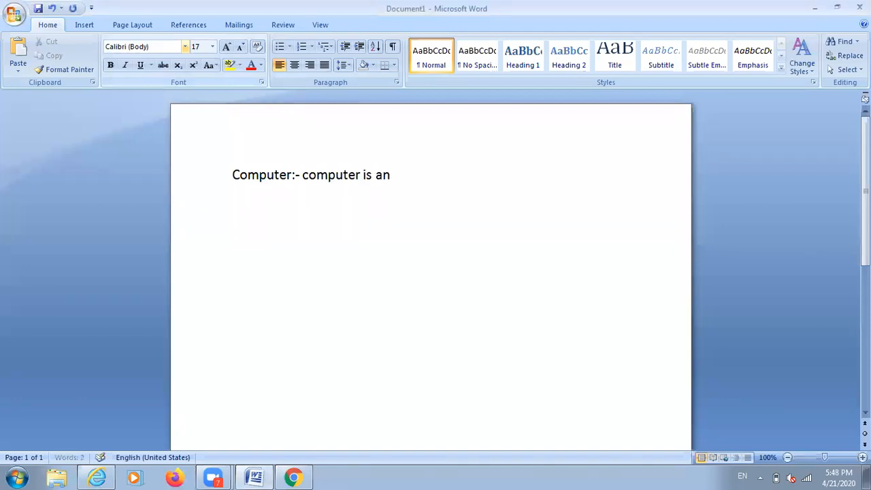
{"action": "type", "text": " electro"}
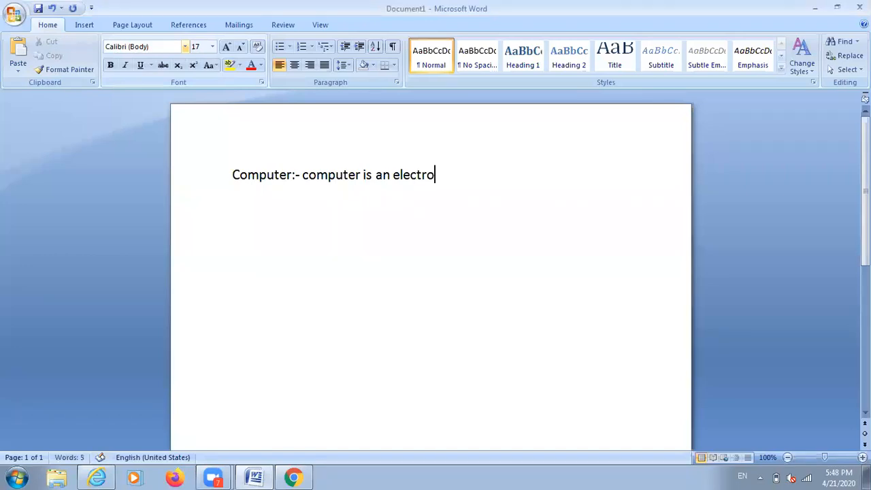
{"action": "type", "text": "nic devi"}
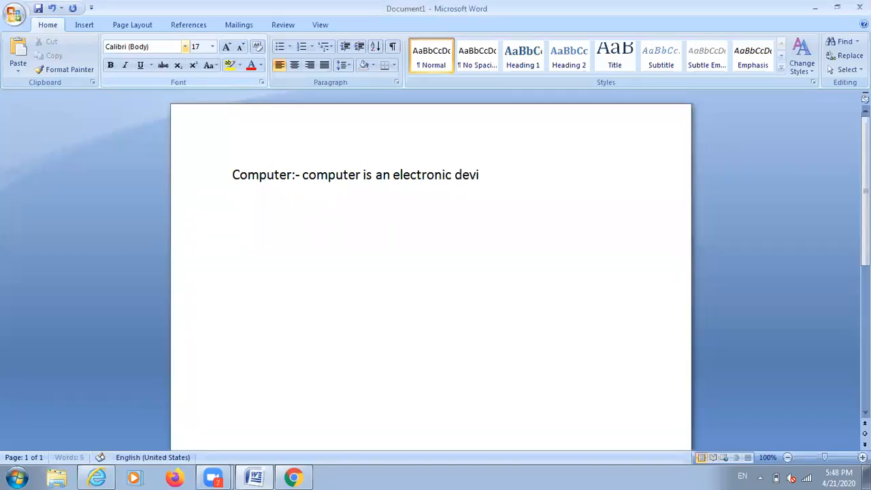
{"action": "type", "text": "ce which"}
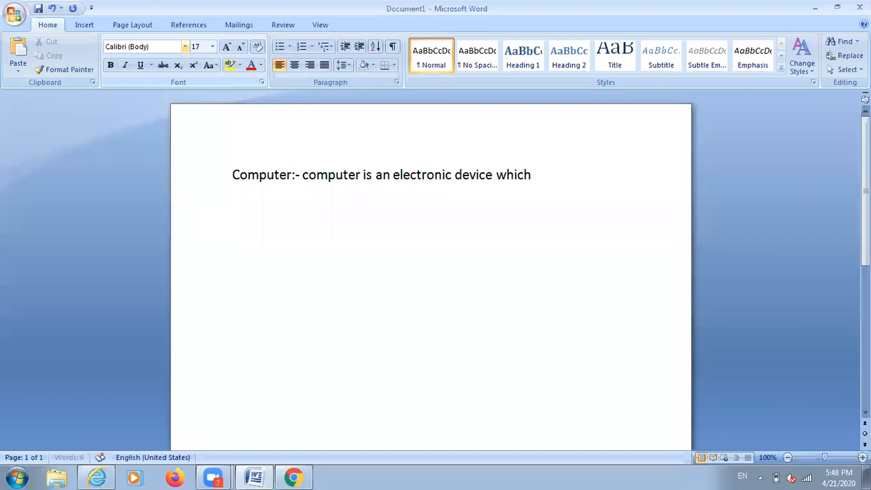
Continue the computer definition with "is used to take input", correcting typing slips along the way
{"action": "type", "text": " is used o ta"}
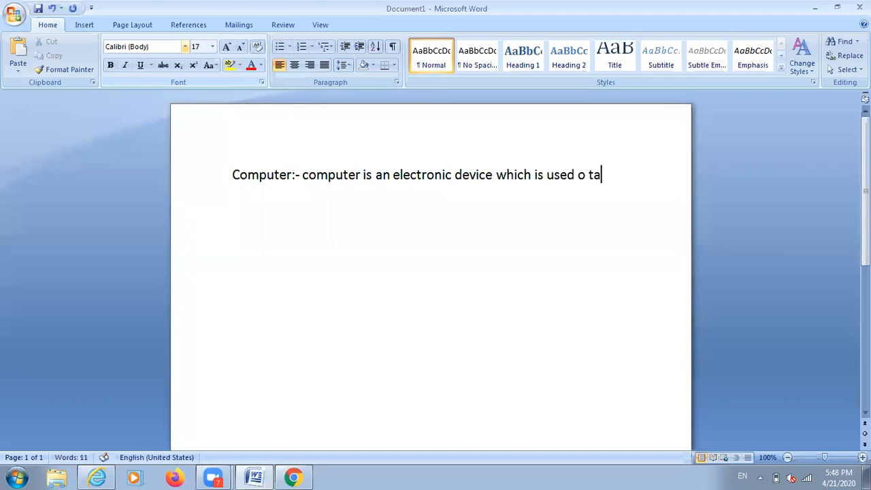
{"action": "key", "text": "BackSpace"}
{"action": "key", "text": "BackSpace"}
{"action": "key", "text": "BackSpace"}
{"action": "key", "text": "BackSpace"}
{"action": "type", "text": "to take inpute"}
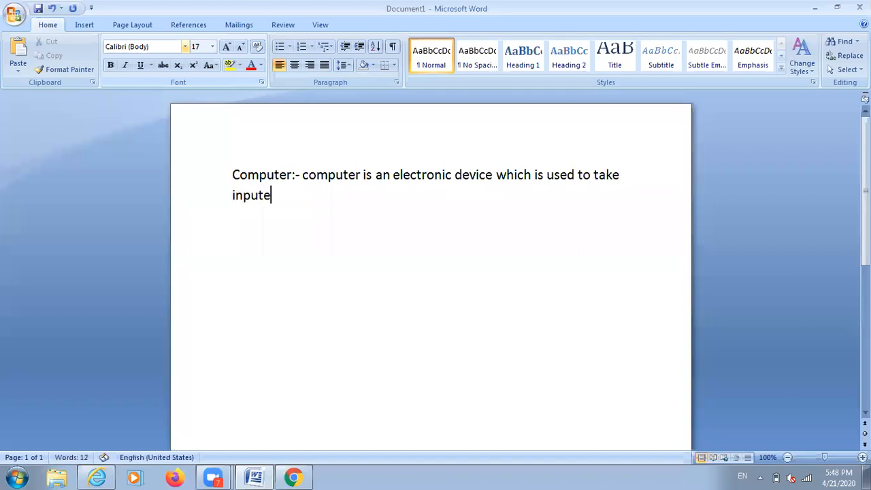
{"action": "key", "text": "BackSpace"}
Finish the definition sentence with "and process it and gives output."
{"action": "type", "text": "and prove"}
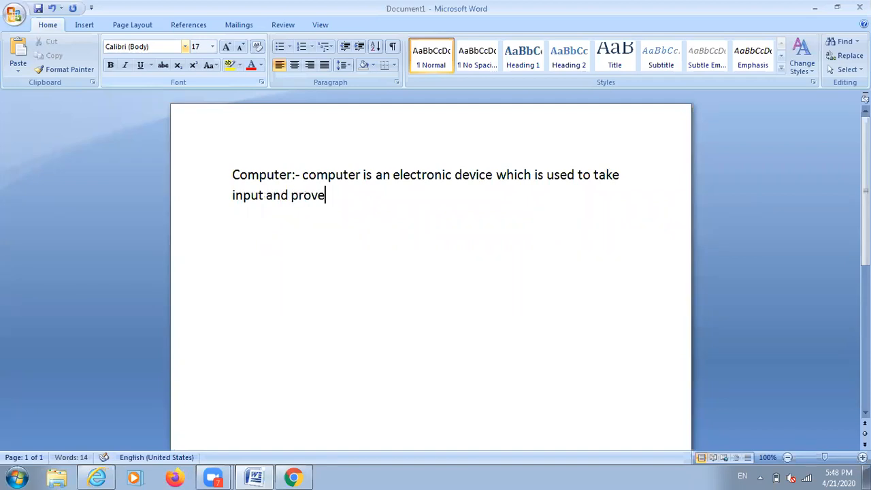
{"action": "key", "text": "BackSpace"}
{"action": "key", "text": "BackSpace"}
{"action": "type", "text": "cess it and given"}
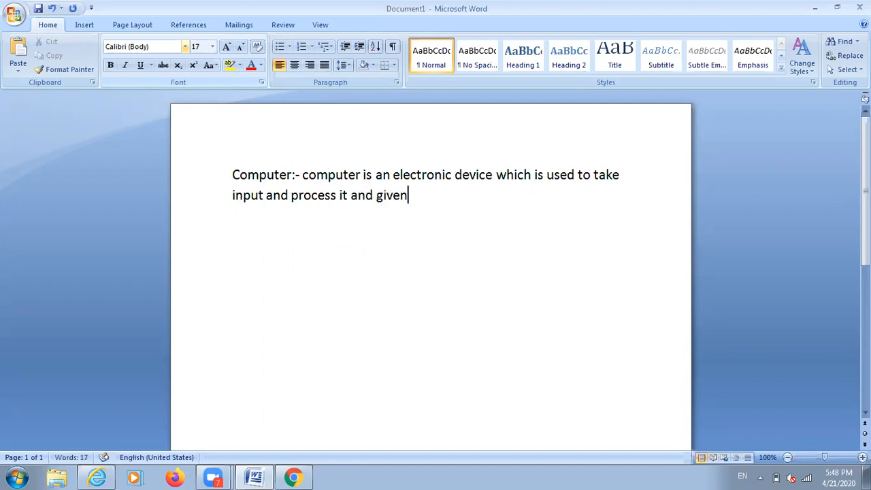
{"action": "key", "text": "BackSpace"}
{"action": "type", "text": "s ot"}
{"action": "key", "text": "BackSpace"}
{"action": "type", "text": "utp"}
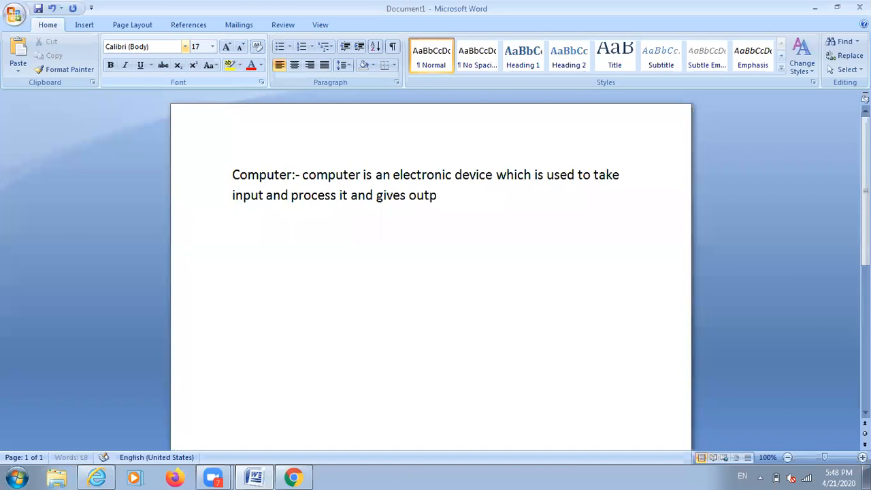
{"action": "type", "text": "ut."}
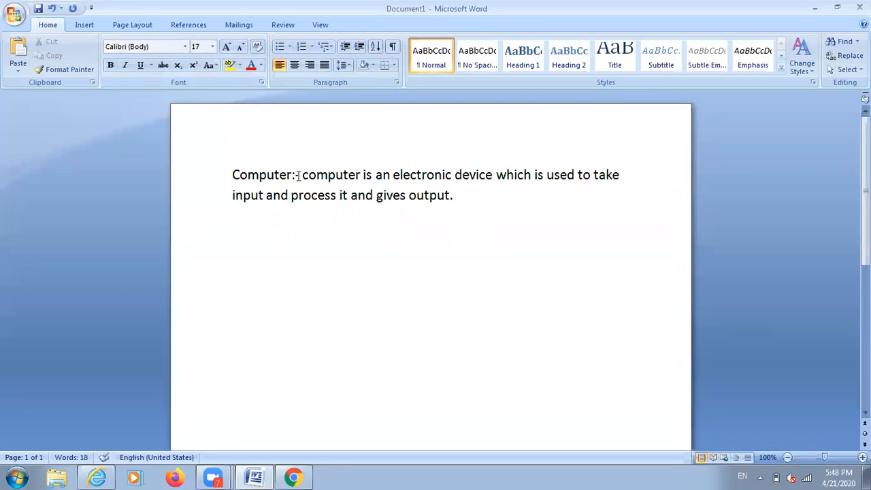
Try the Arabic Typesetting font on the opening "Computer:-" and undo the change
{"action": "left_click_drag", "start_coordinate": [298, 176], "coordinate": [259, 177]}
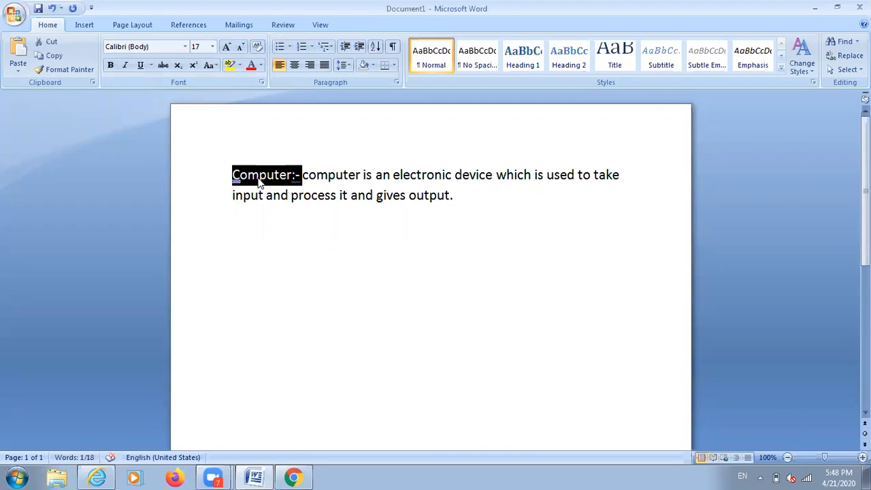
{"action": "left_click", "coordinate": [186, 49]}
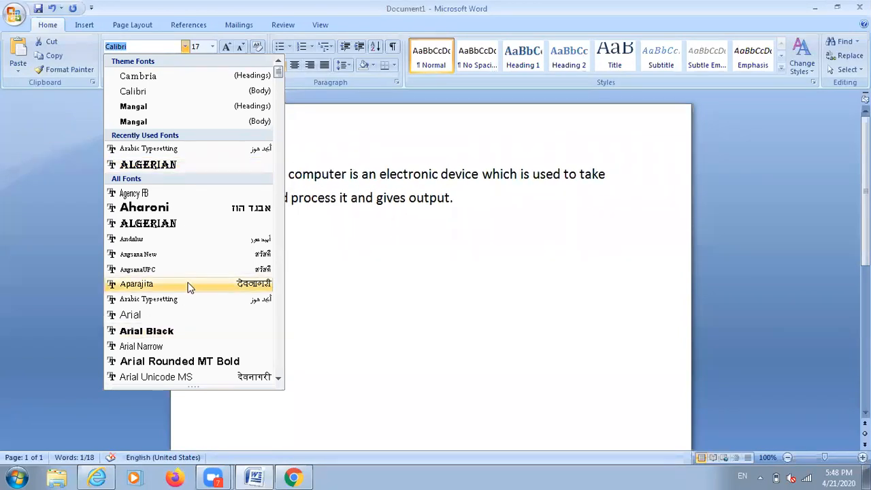
{"action": "left_click", "coordinate": [203, 152]}
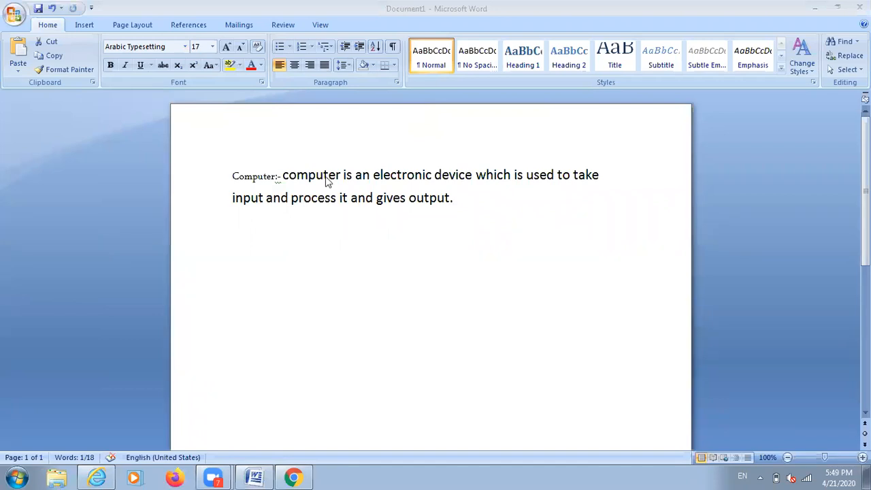
{"action": "left_click", "coordinate": [275, 182]}
{"action": "key", "text": "ctrl+z"}
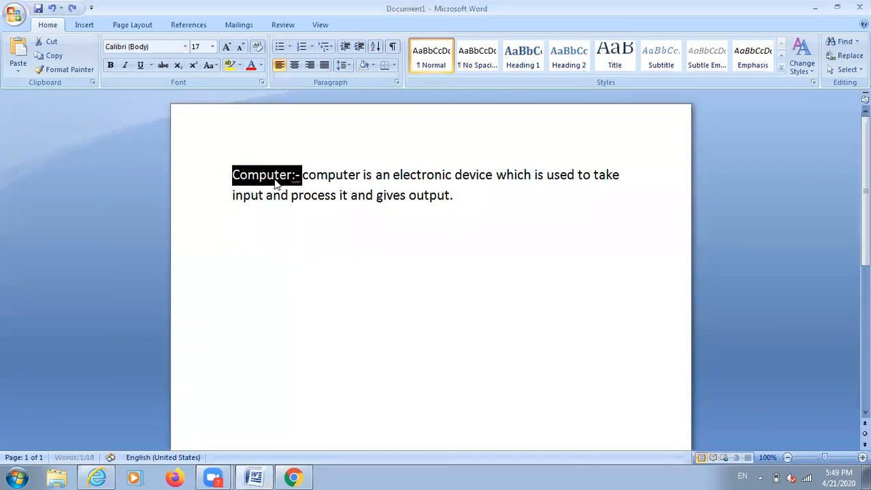
Format the opening "Computer:-" in Times New Roman at size 36
{"action": "left_click", "coordinate": [187, 49]}
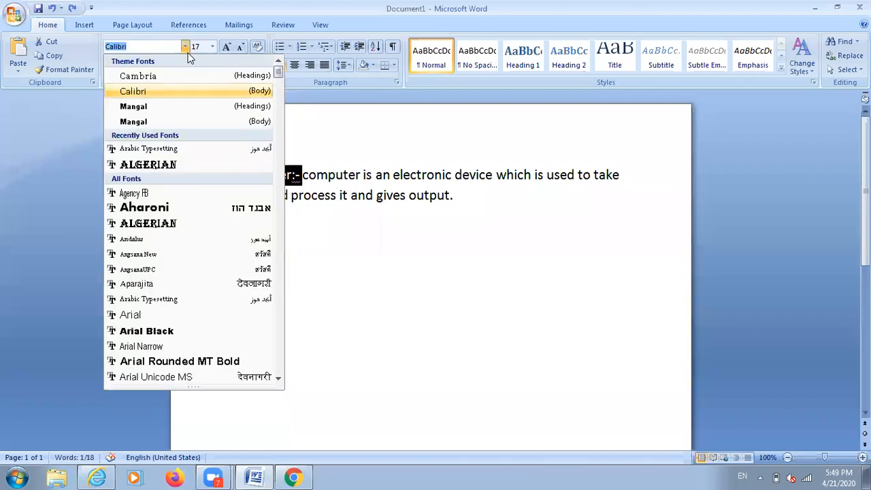
{"action": "type", "text": "Times New Roman"}
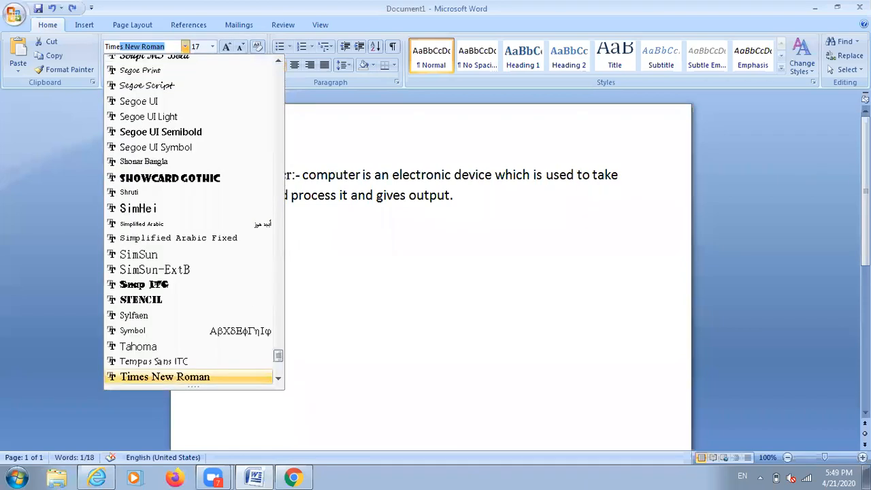
{"action": "key", "text": "Return"}
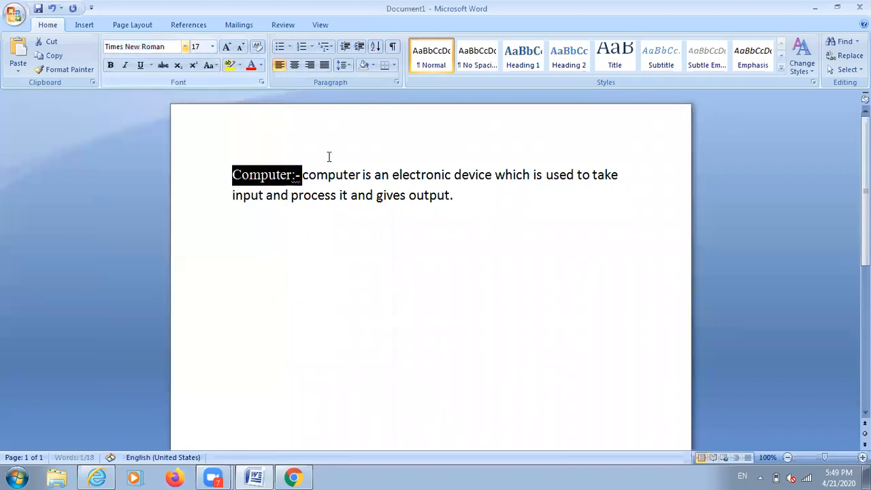
{"action": "left_click", "coordinate": [215, 47]}
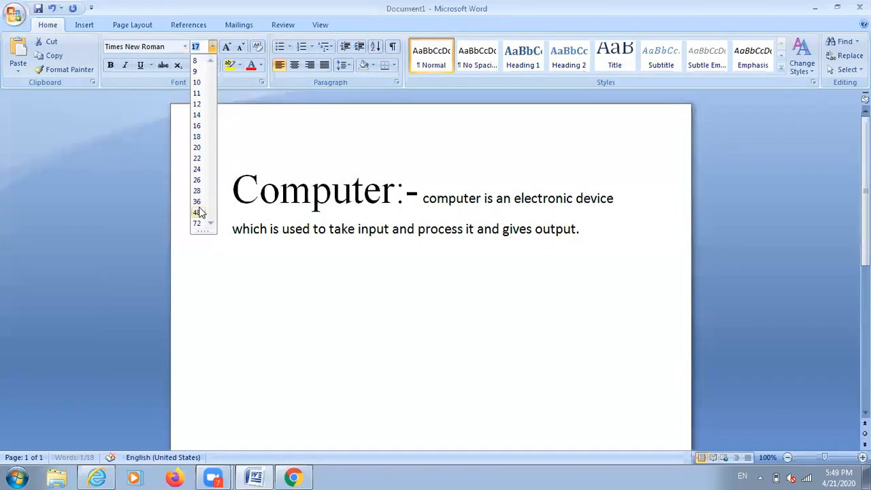
{"action": "left_click", "coordinate": [198, 203]}
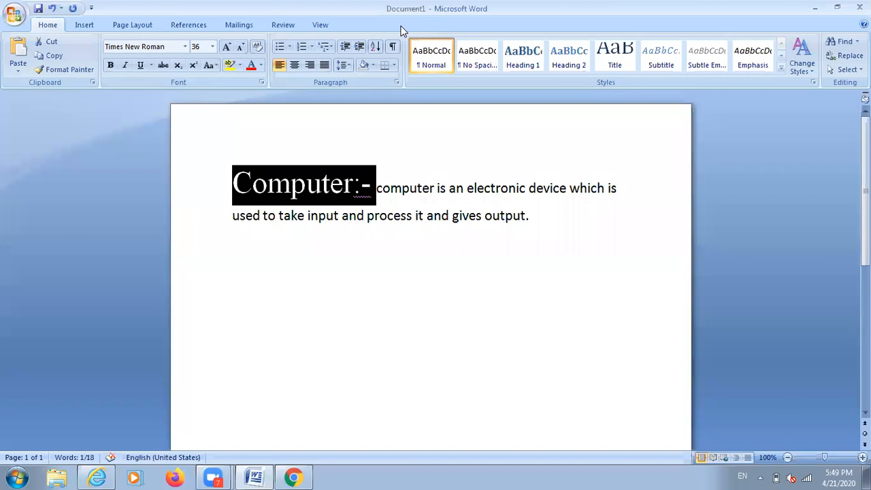
{"action": "left_click", "coordinate": [401, 26]}
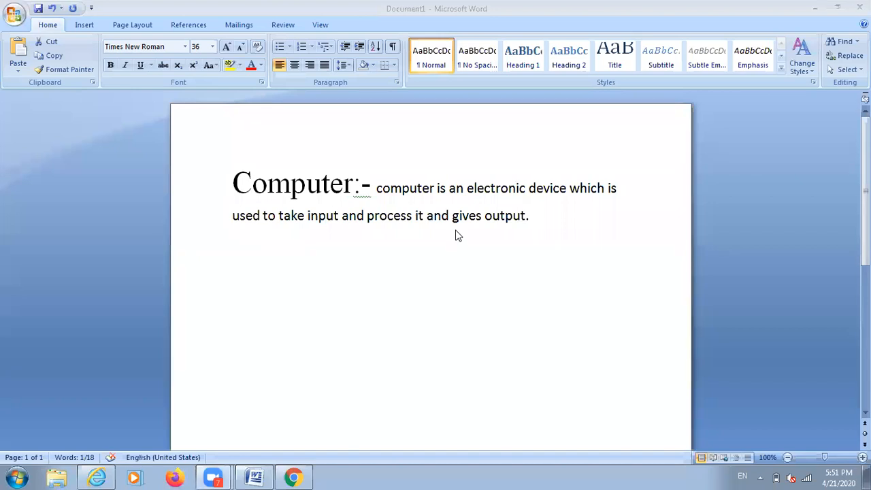
Start a new paragraph below the definition and set its font to DevLys 010
{"action": "left_click", "coordinate": [358, 192]}
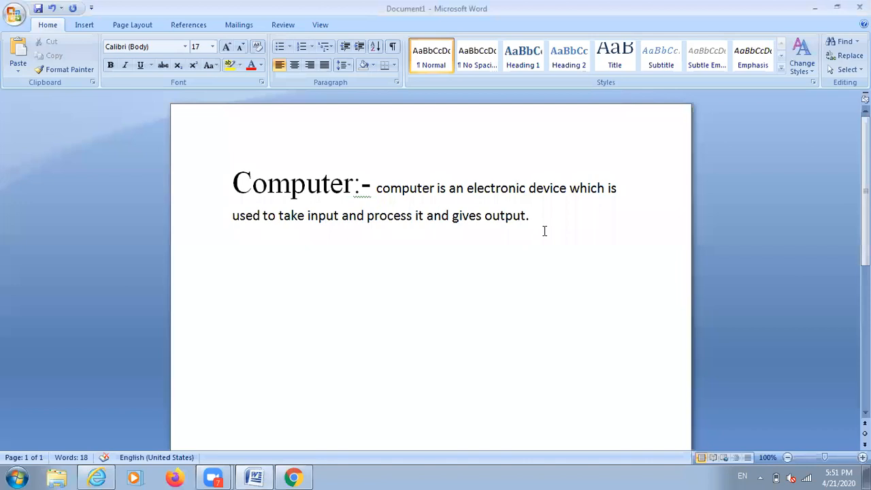
{"action": "key", "text": "Return"}
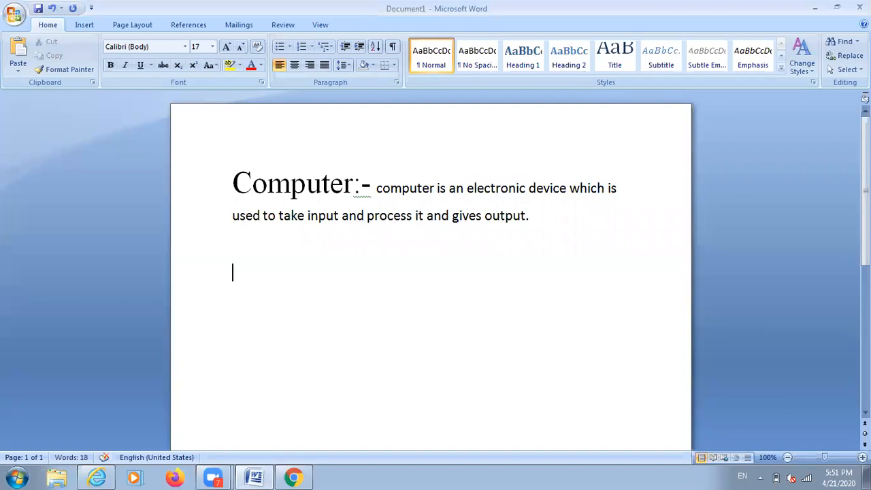
{"action": "left_click", "coordinate": [185, 46]}
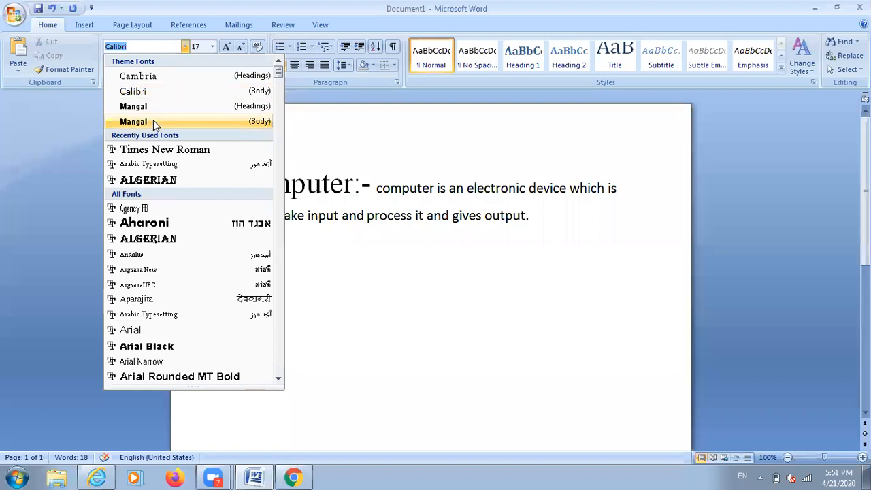
{"action": "type", "text": "DevLys 010"}
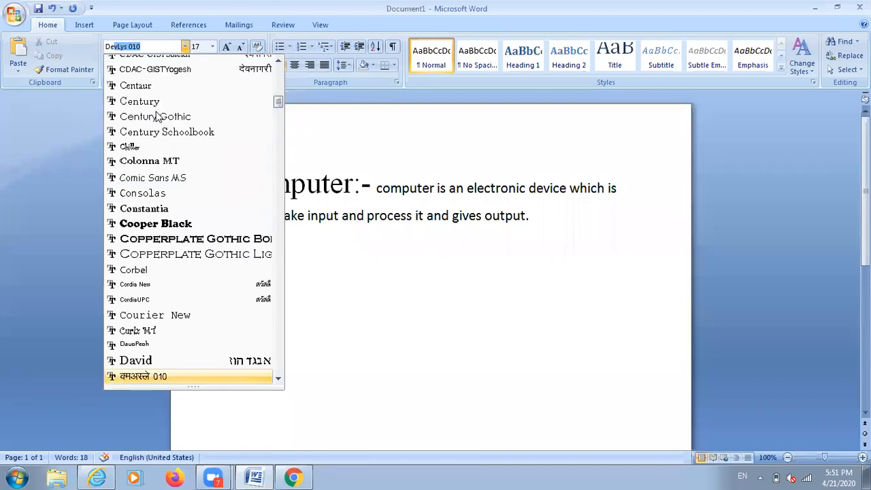
{"action": "key", "text": "Return"}
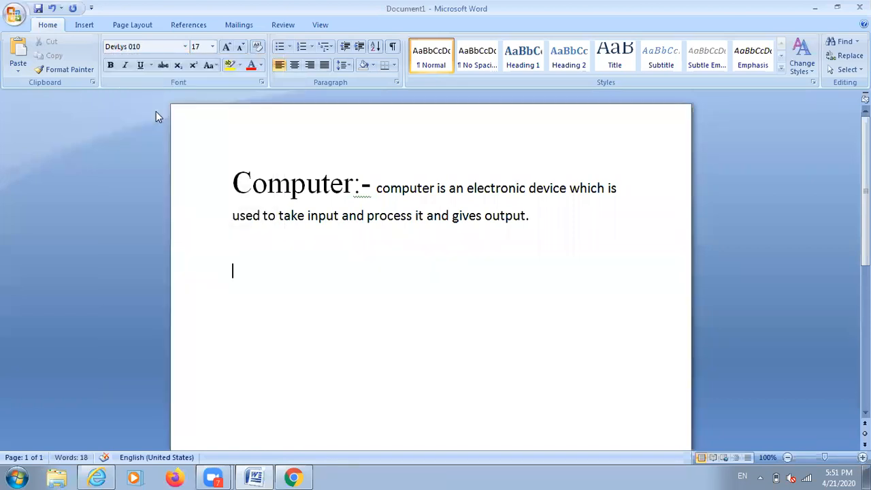
Write the Hindi sentence "आप सभी लोगो का स्वागत है" in the new paragraph
{"action": "type", "text": "b"}
{"action": "key", "text": "BackSpace"}
{"action": "type", "text": "vki"}
{"action": "key", "text": "ctrl+z"}
{"action": "type", "text": "l"}
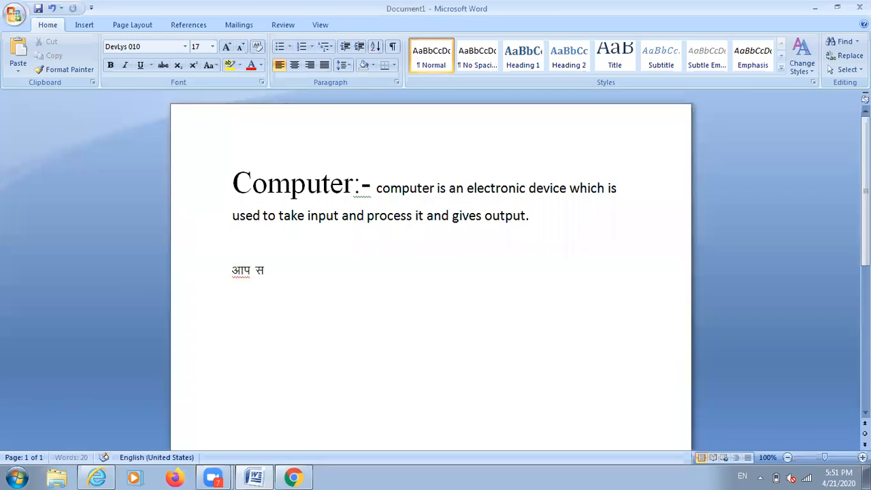
{"action": "type", "text": "Hkh yksxks dk "}
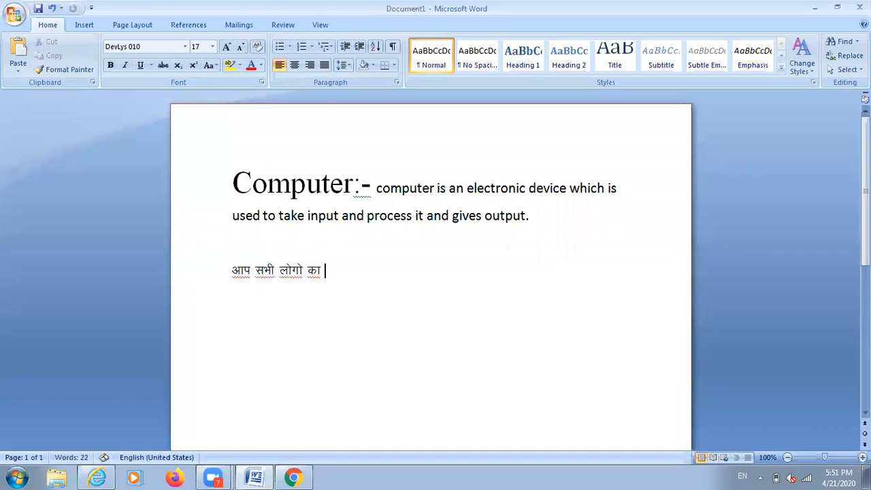
{"action": "type", "text": "Lokxr g"}
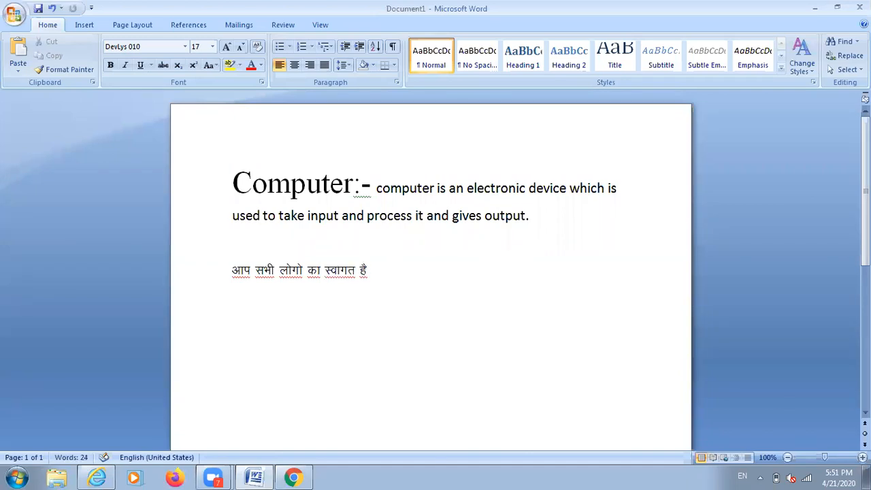
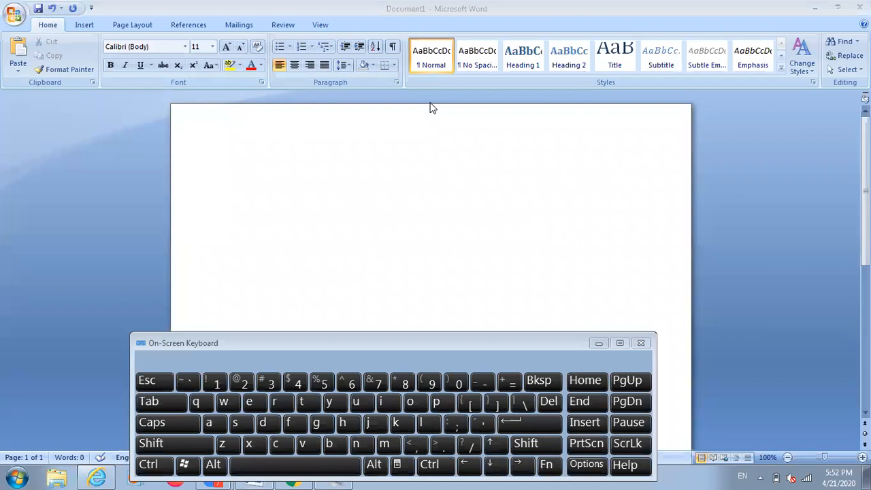
Write "apple" on the blank page with the on-screen keyboard and start a new line
{"action": "left_click", "coordinate": [277, 172]}
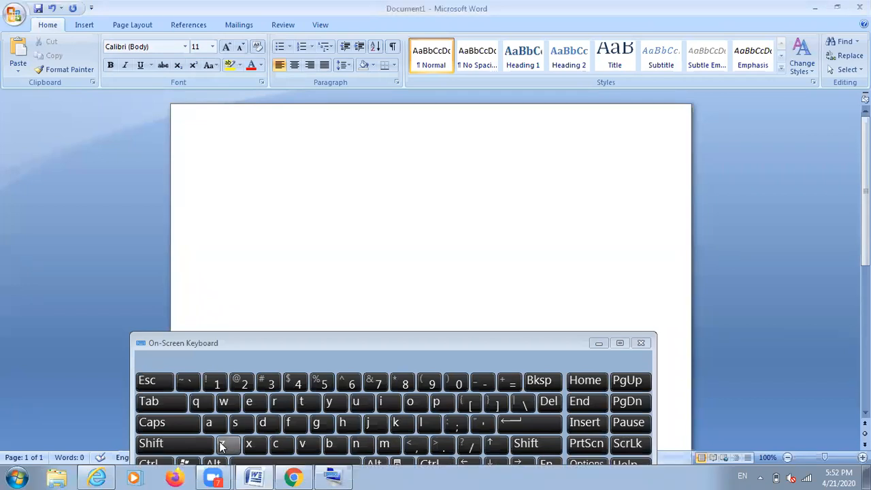
{"action": "type", "text": "a"}
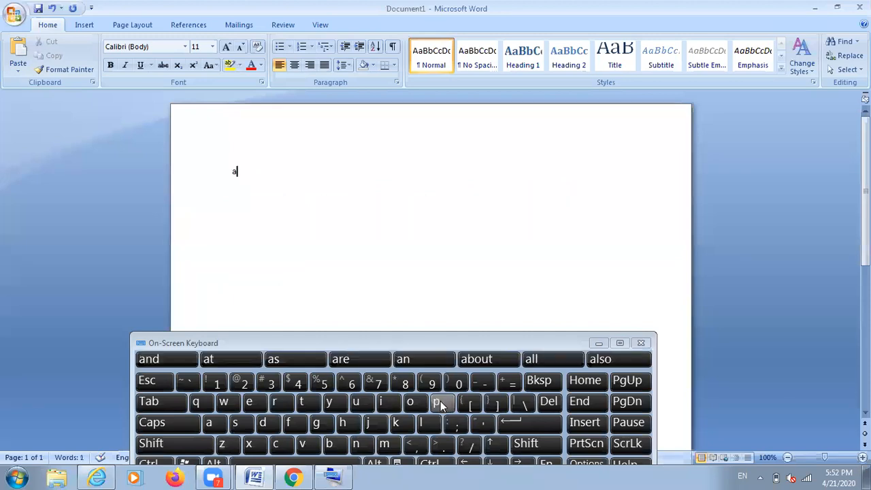
{"action": "type", "text": "pp"}
{"action": "left_click", "coordinate": [436, 421]}
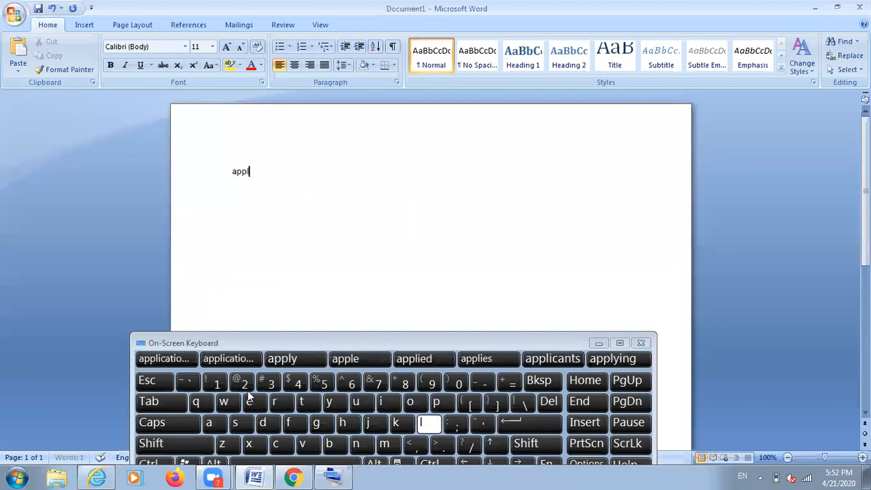
{"action": "left_click", "coordinate": [248, 395]}
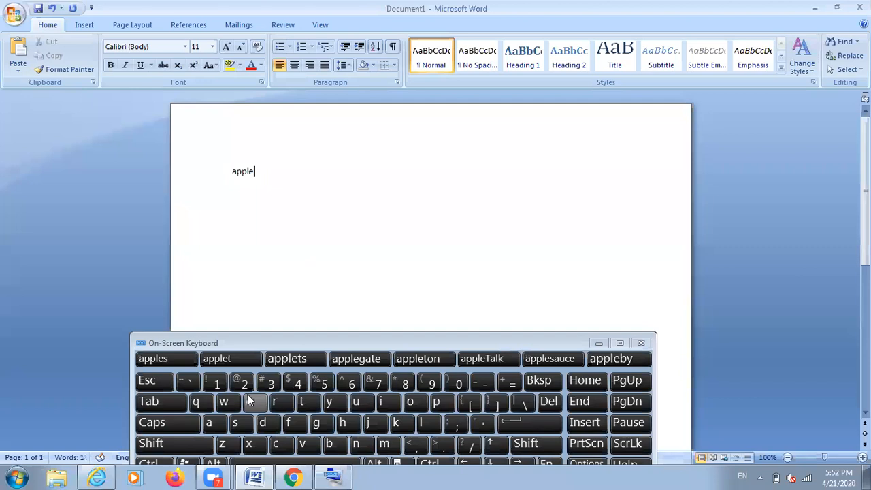
{"action": "key", "text": "Return"}
Set the line below "Apple" to the DevLys 010 font and enter the characters a, s, d, f, g, h with the on-screen keyboard
{"action": "left_click", "coordinate": [185, 46]}
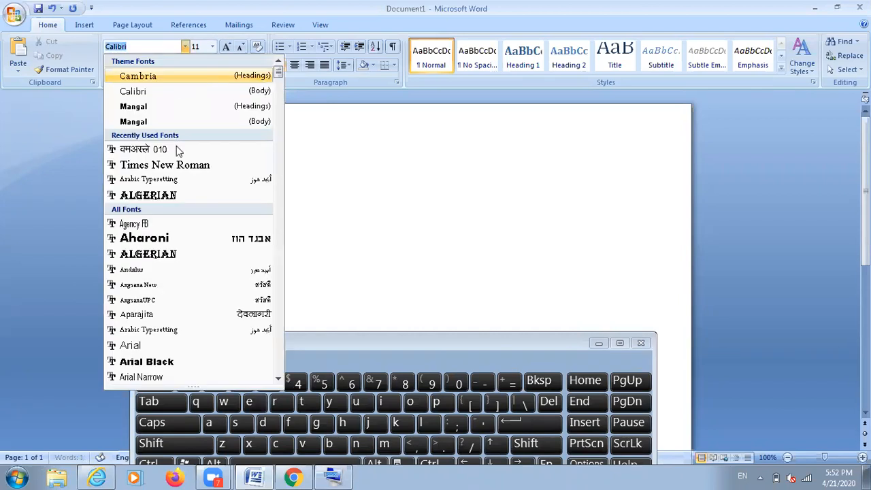
{"action": "left_click", "coordinate": [173, 150]}
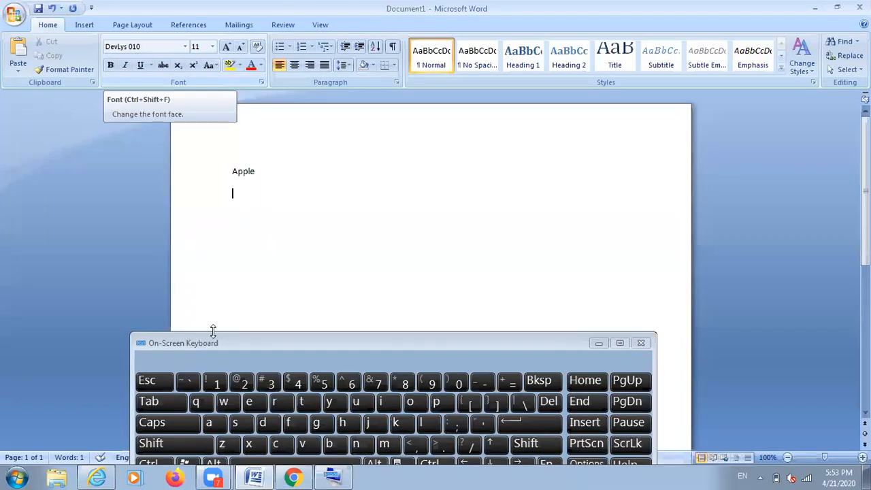
{"action": "left_click", "coordinate": [223, 422]}
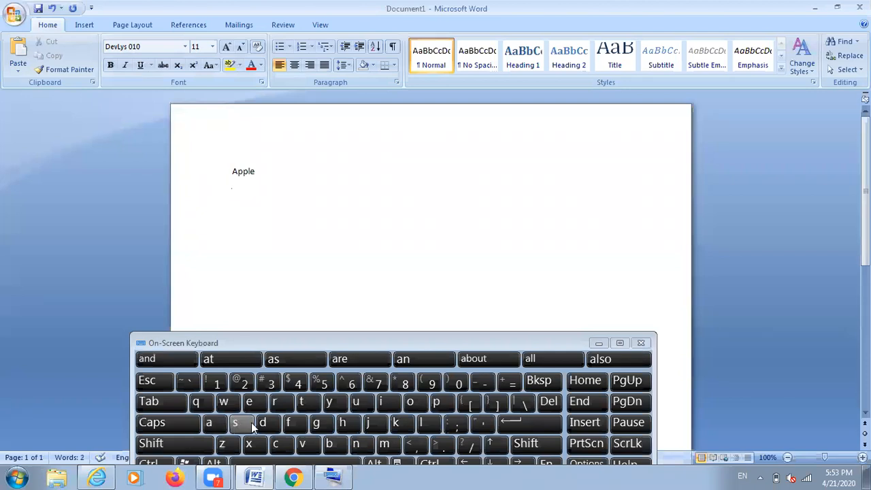
{"action": "left_click", "coordinate": [237, 423]}
{"action": "left_click", "coordinate": [264, 424]}
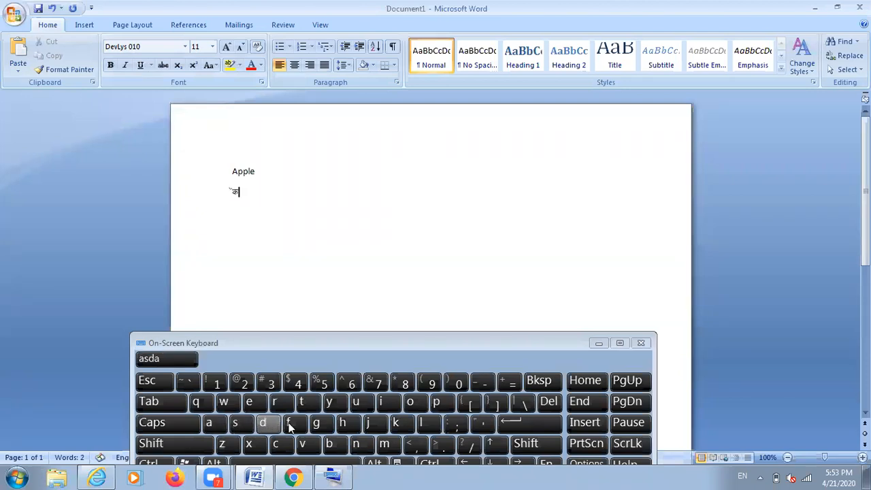
{"action": "left_click", "coordinate": [297, 424]}
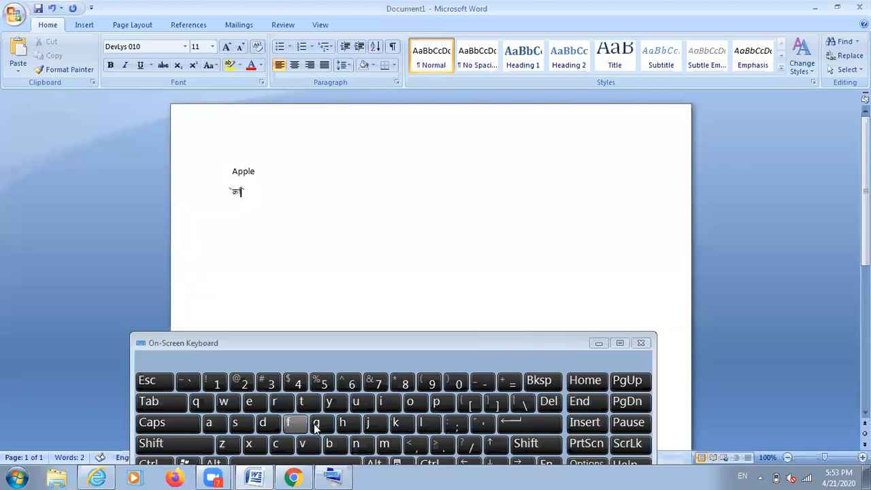
{"action": "left_click", "coordinate": [317, 424]}
{"action": "left_click", "coordinate": [344, 424]}
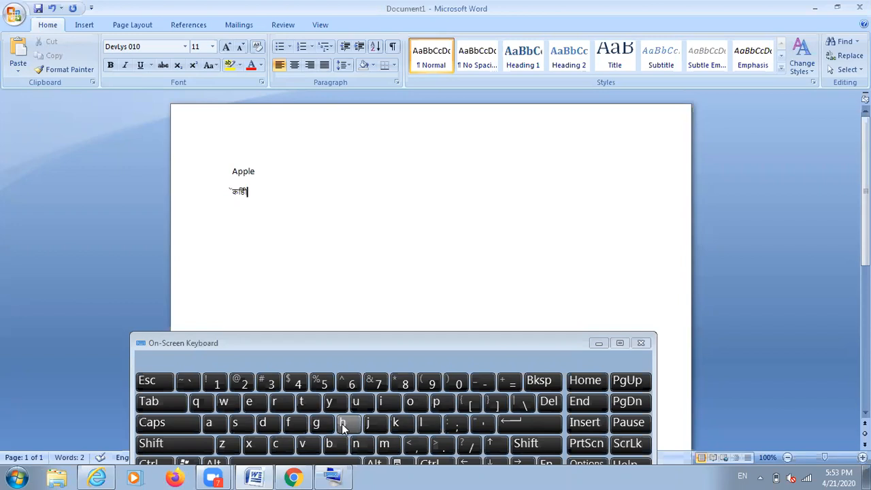
Clear the test characters from the line below "Apple"
{"action": "key", "text": "BackSpace"}
{"action": "key", "text": "BackSpace"}
{"action": "key", "text": "BackSpace"}
{"action": "key", "text": "BackSpace"}
{"action": "key", "text": "BackSpace"}
{"action": "left_click", "coordinate": [422, 104]}
{"action": "left_click", "coordinate": [354, 257]}
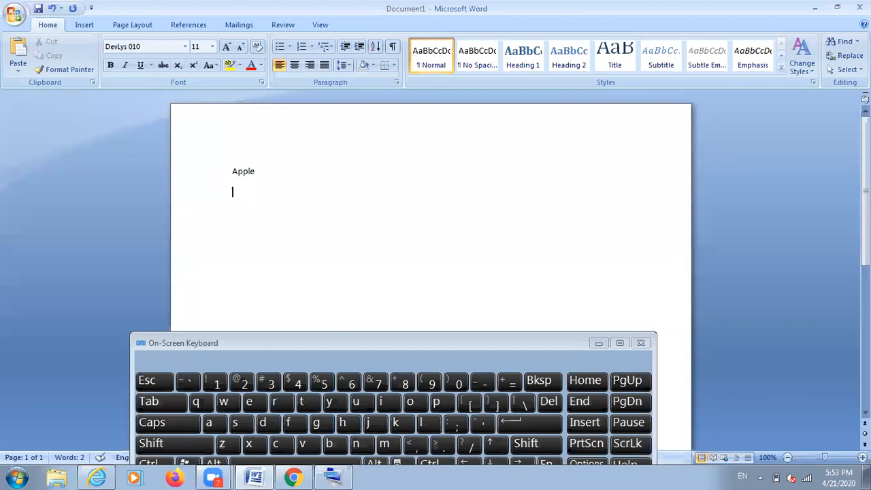
Try writing the Hindi words "आप स" on the line below "Apple" in the DevLys 010 font
{"action": "type", "text": "V"}
{"action": "key", "text": "BackSpace"}
{"action": "type", "text": "c"}
{"action": "key", "text": "BackSpace"}
{"action": "type", "text": "vki lh"}
{"action": "key", "text": "BackSpace"}
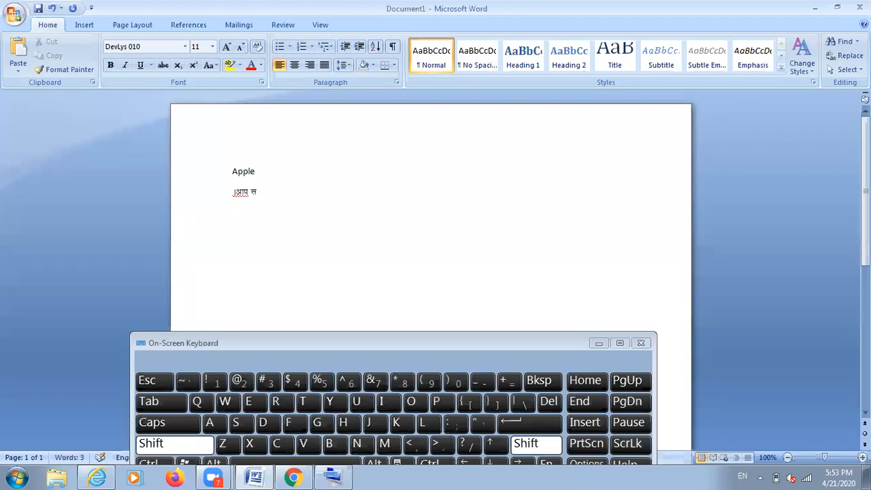
{"action": "type", "text": "h"}
Erase the Hindi words from the line below "Apple"
{"action": "key", "text": "BackSpace"}
{"action": "key", "text": "BackSpace"}
{"action": "key", "text": "BackSpace"}
{"action": "key", "text": "BackSpace"}
{"action": "key", "text": "BackSpace"}
{"action": "key", "text": "BackSpace"}
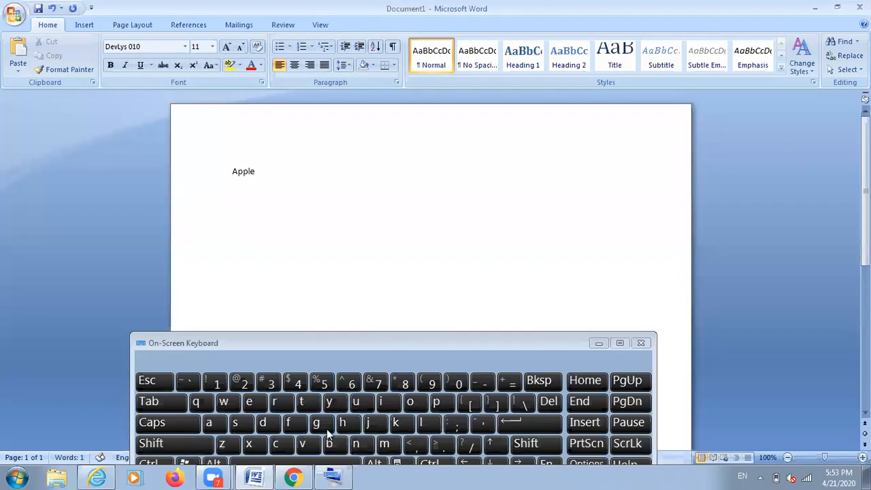
Enter the characters g, u, i, o, p with the on-screen keyboard to show their DevLys 010 equivalents
{"action": "type", "text": "gu"}
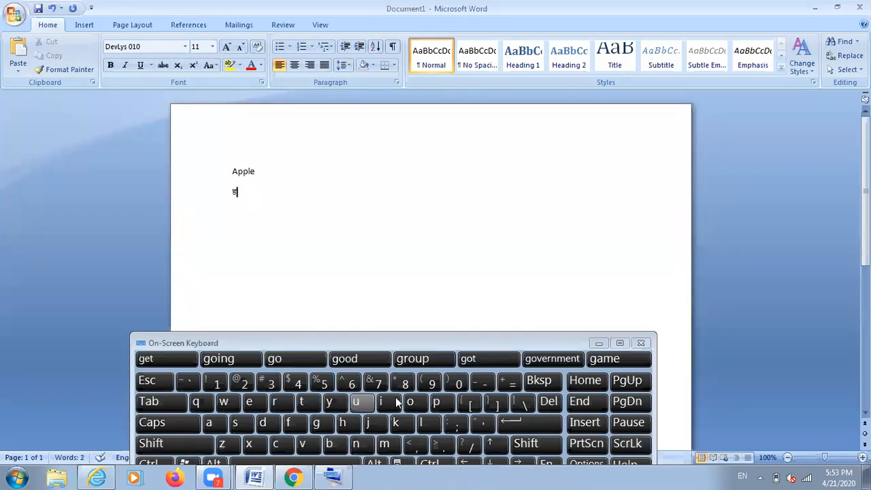
{"action": "left_click", "coordinate": [397, 403]}
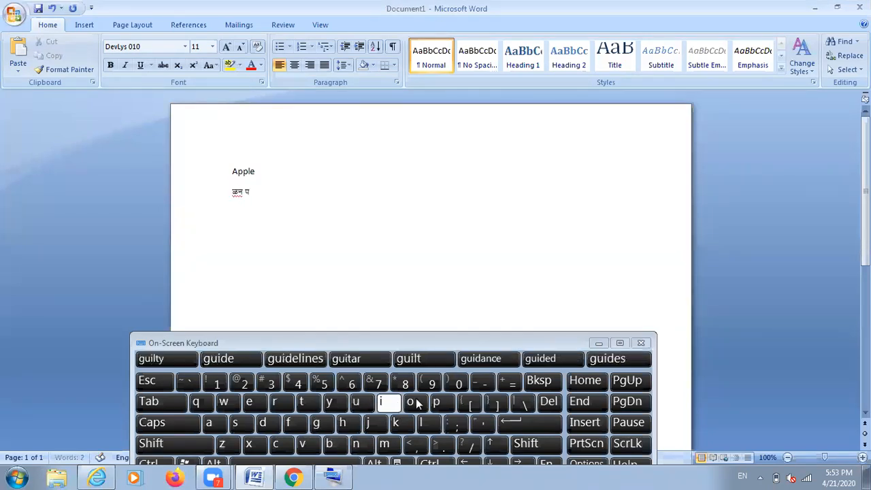
{"action": "left_click", "coordinate": [417, 403]}
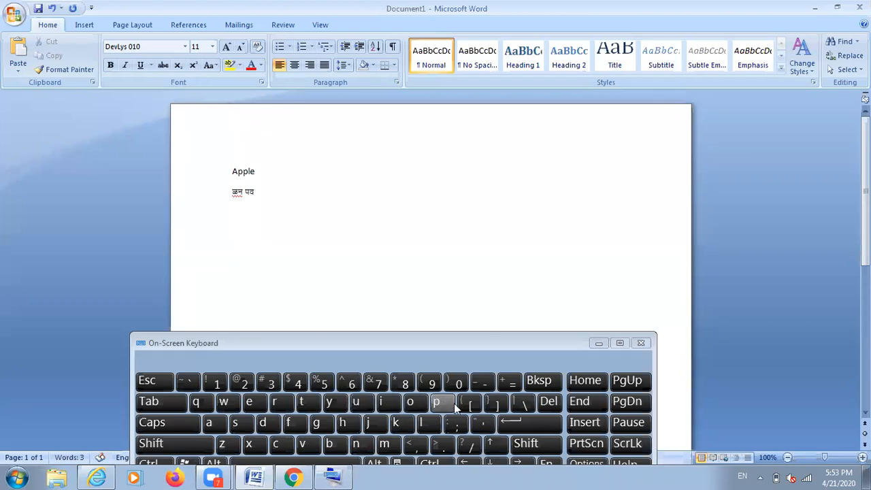
{"action": "left_click", "coordinate": [454, 403]}
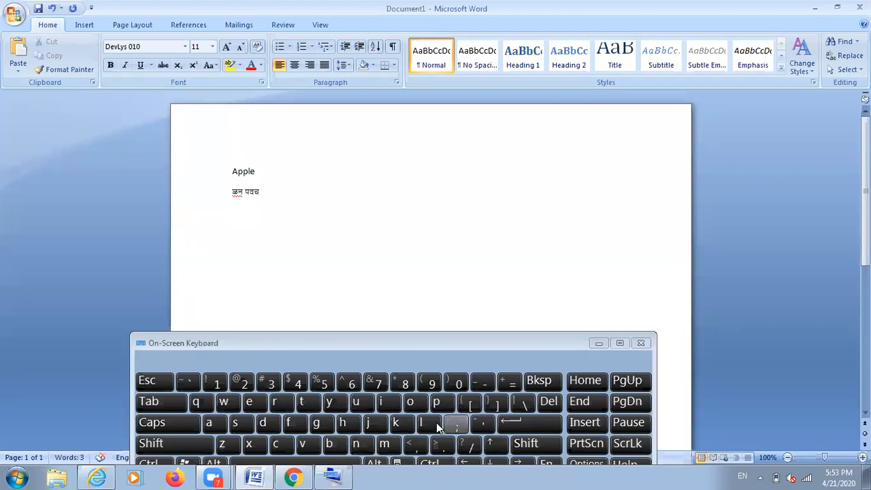
{"action": "left_click", "coordinate": [437, 422]}
Remove the line of Hindi characters below "Apple" and put away the on-screen keyboard
{"action": "key", "text": "BackSpace"}
{"action": "key", "text": "BackSpace"}
{"action": "key", "text": "BackSpace"}
{"action": "key", "text": "BackSpace"}
{"action": "key", "text": "BackSpace"}
{"action": "key", "text": "BackSpace"}
{"action": "key", "text": "BackSpace"}
{"action": "key", "text": "BackSpace"}
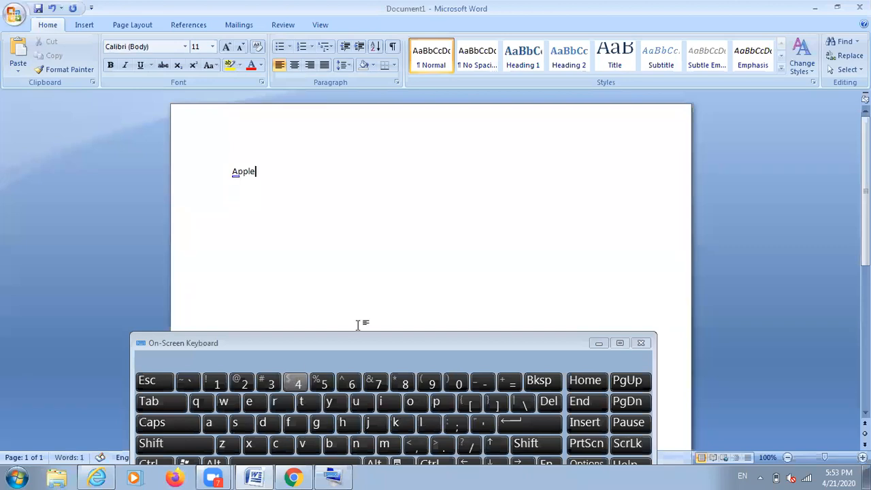
{"action": "left_click", "coordinate": [594, 349]}
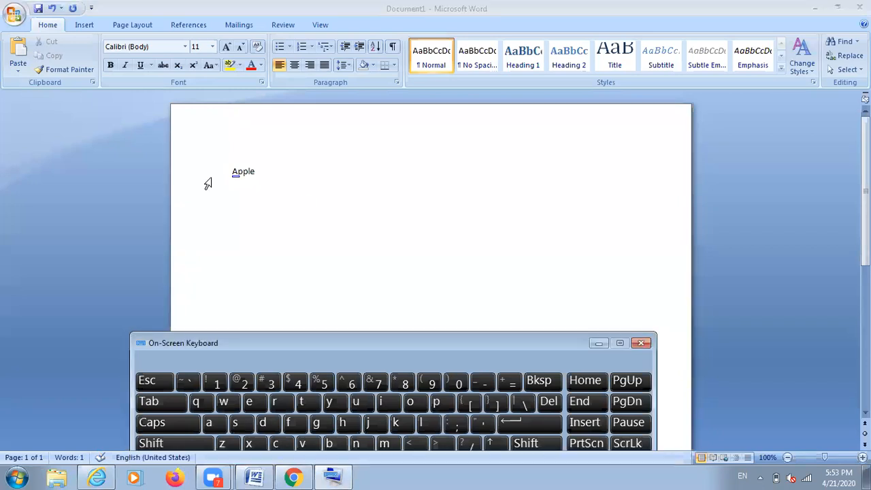
Format the word "Apple" at font size 26 in red
{"action": "triple_click", "coordinate": [252, 154]}
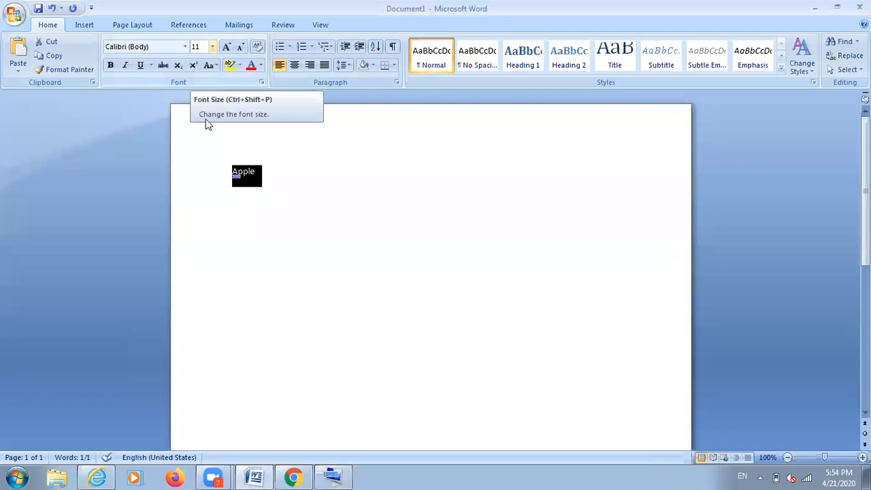
{"action": "left_click", "coordinate": [211, 47]}
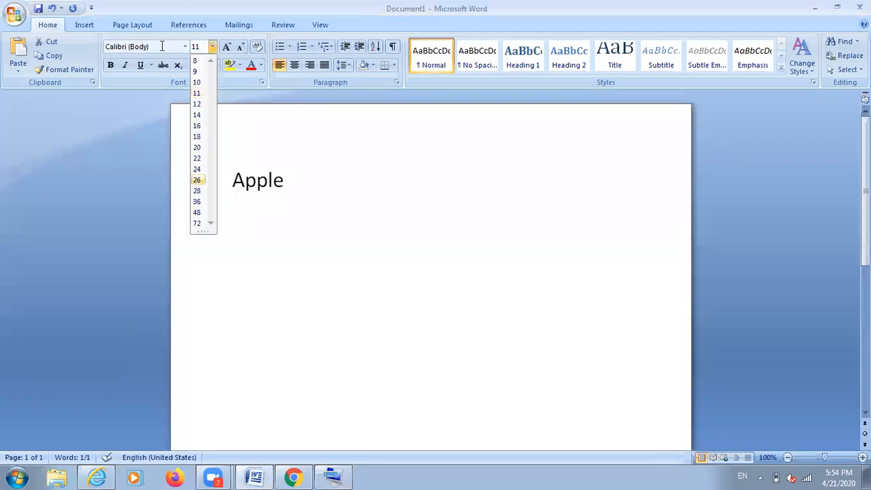
{"action": "left_click", "coordinate": [196, 181]}
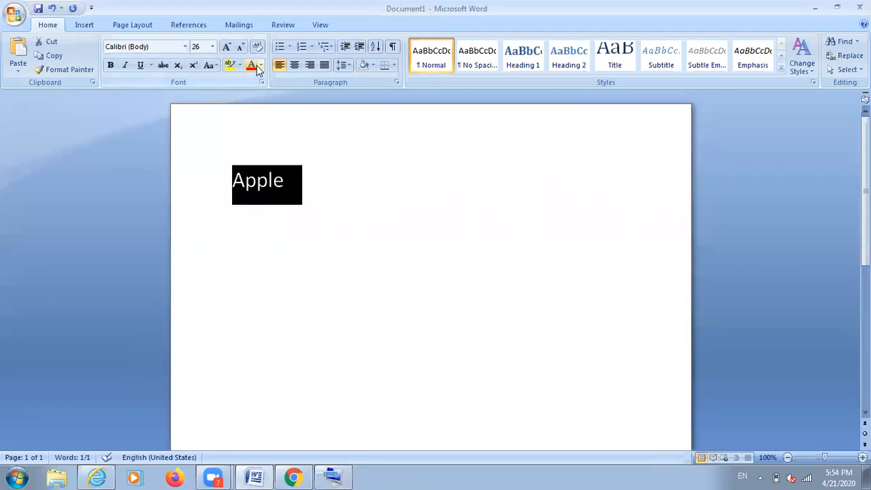
{"action": "left_click", "coordinate": [251, 66]}
{"action": "left_click", "coordinate": [261, 66]}
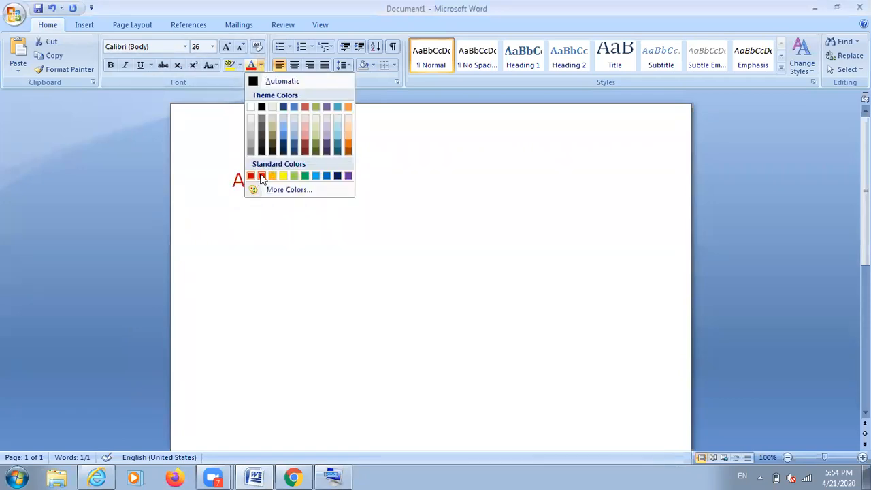
{"action": "left_click", "coordinate": [359, 183]}
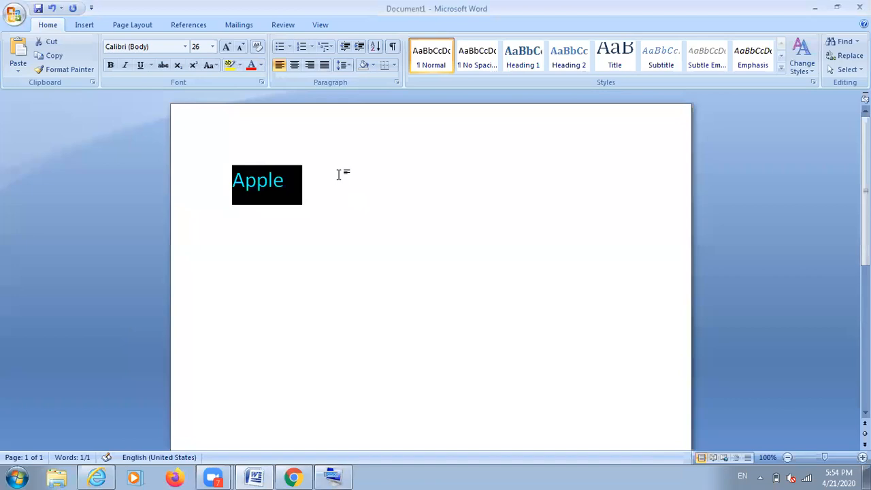
{"action": "left_click", "coordinate": [338, 175]}
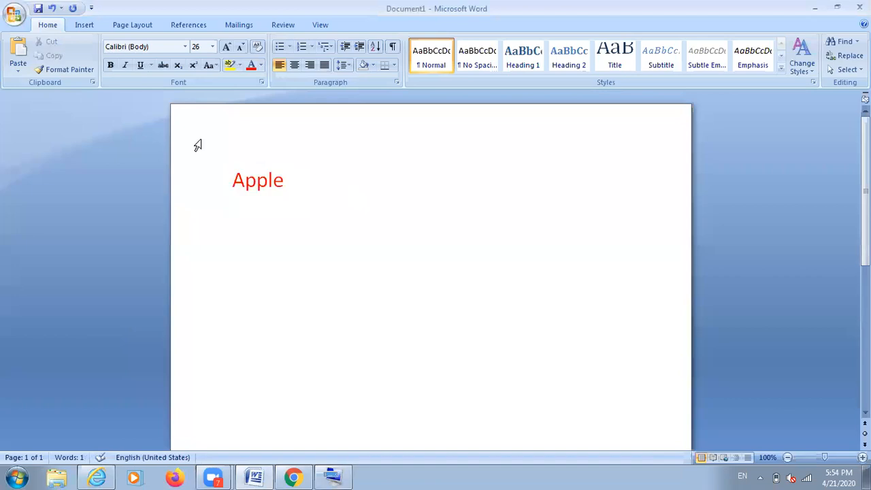
Replace the word "Apple" with "Font styles"
{"action": "left_click", "coordinate": [199, 178]}
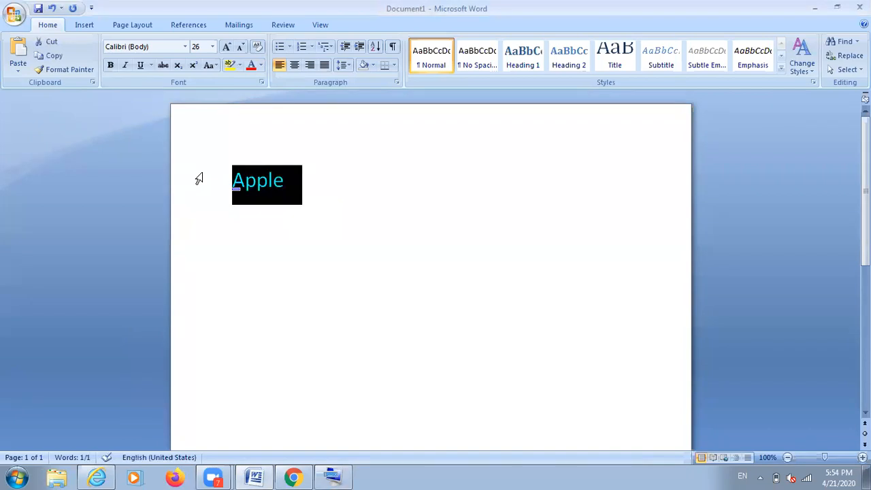
{"action": "key", "text": "Delete"}
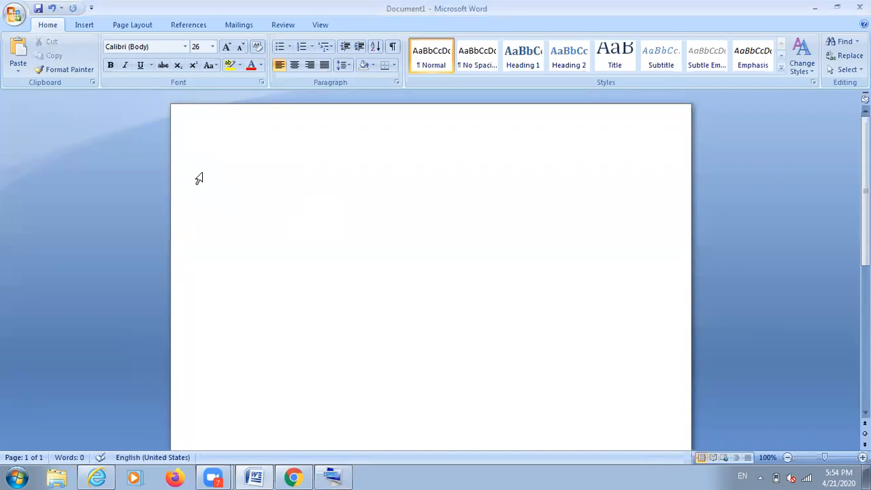
{"action": "type", "text": "fonts"}
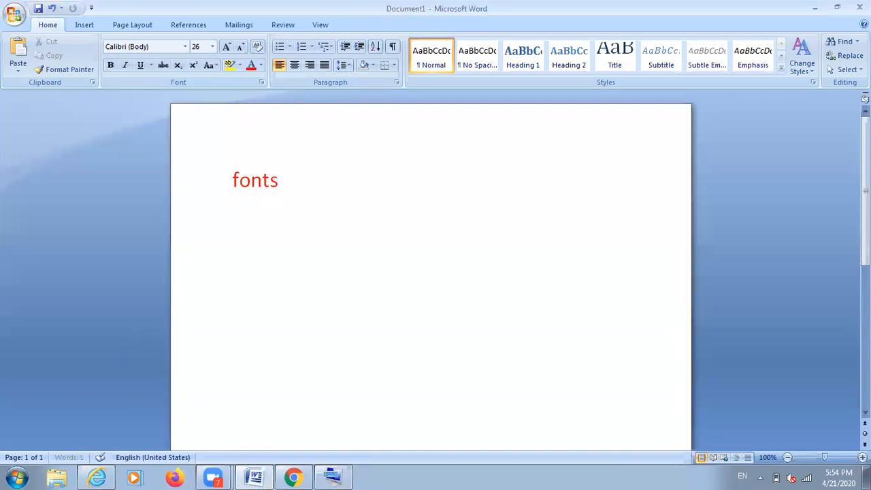
{"action": "key", "text": "BackSpace"}
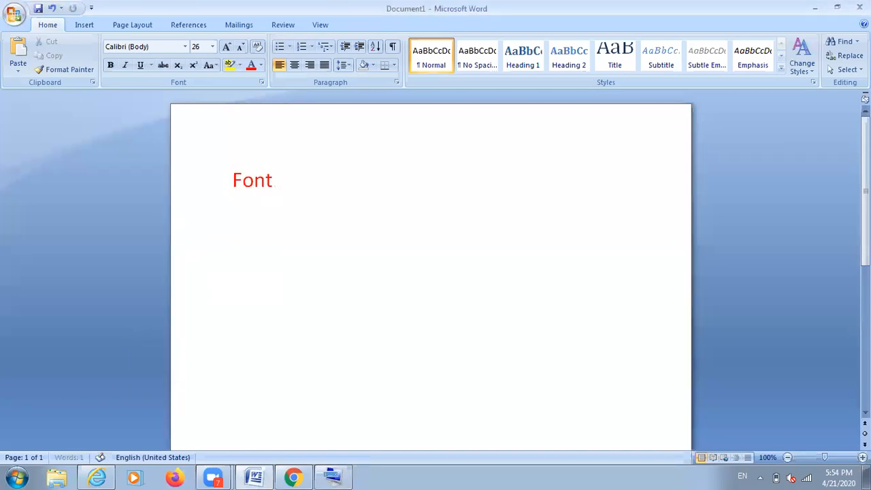
{"action": "type", "text": "styles"}
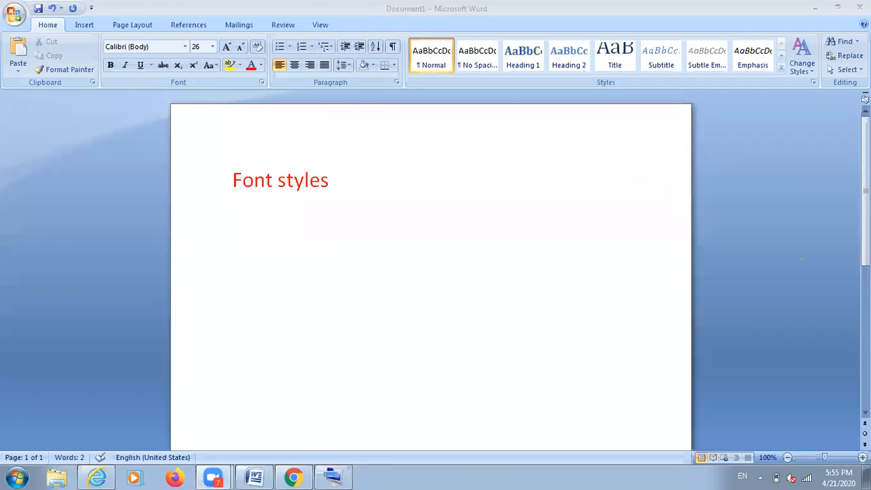
Delete the text "Font styles" so the page is blank
{"action": "key", "text": "BackSpace"}
{"action": "key", "text": "BackSpace"}
{"action": "key", "text": "BackSpace"}
{"action": "key", "text": "BackSpace"}
{"action": "key", "text": "BackSpace"}
{"action": "key", "text": "BackSpace"}
{"action": "key", "text": "BackSpace"}
{"action": "key", "text": "BackSpace"}
{"action": "key", "text": "BackSpace"}
{"action": "key", "text": "BackSpace"}
{"action": "key", "text": "BackSpace"}
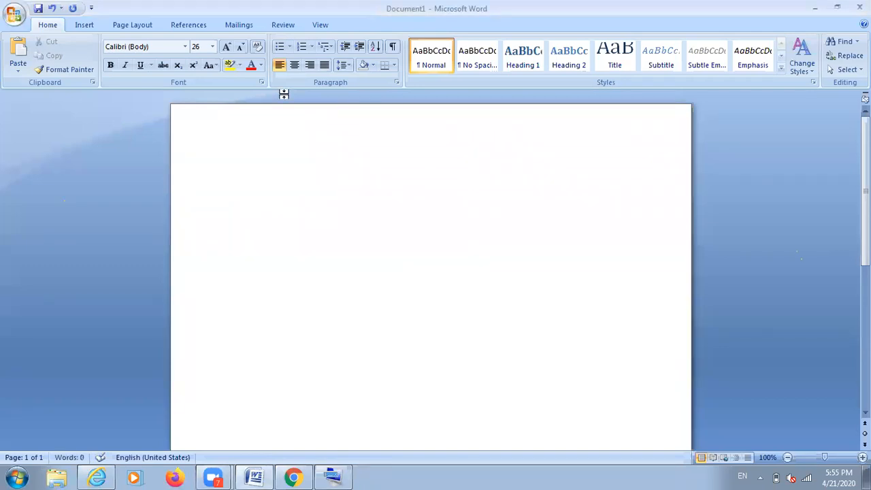
{"action": "left_click", "coordinate": [260, 66]}
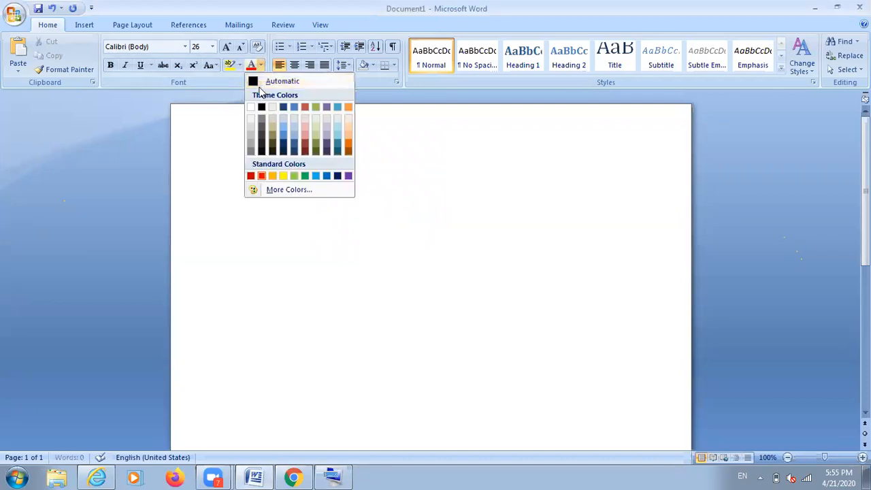
{"action": "left_click", "coordinate": [260, 220]}
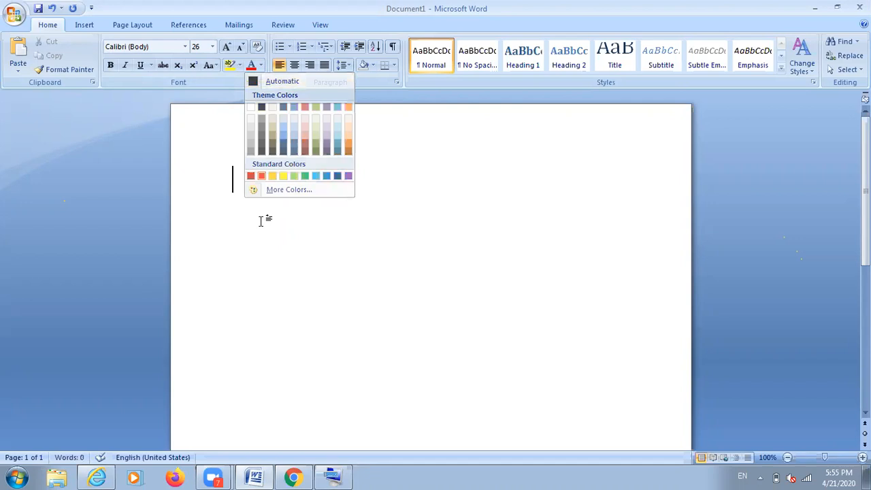
{"action": "type", "text": "comp"}
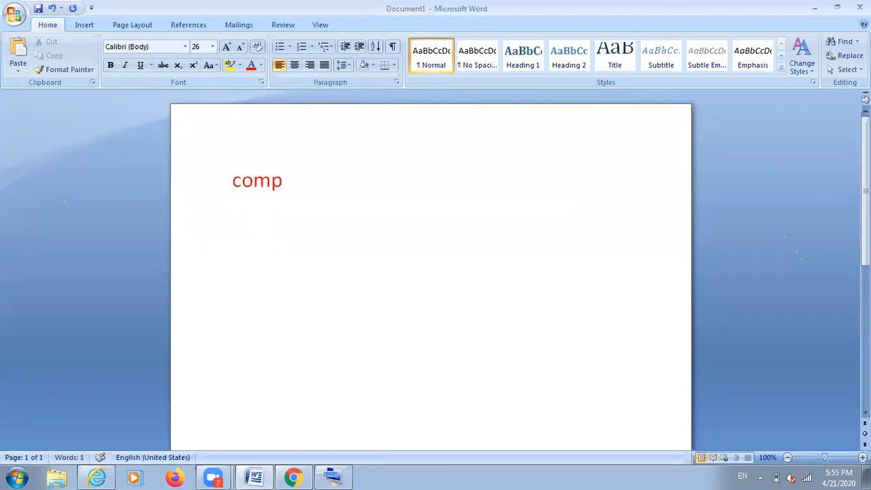
{"action": "key", "text": "BackSpace"}
{"action": "key", "text": "BackSpace"}
{"action": "key", "text": "BackSpace"}
{"action": "key", "text": "BackSpace"}
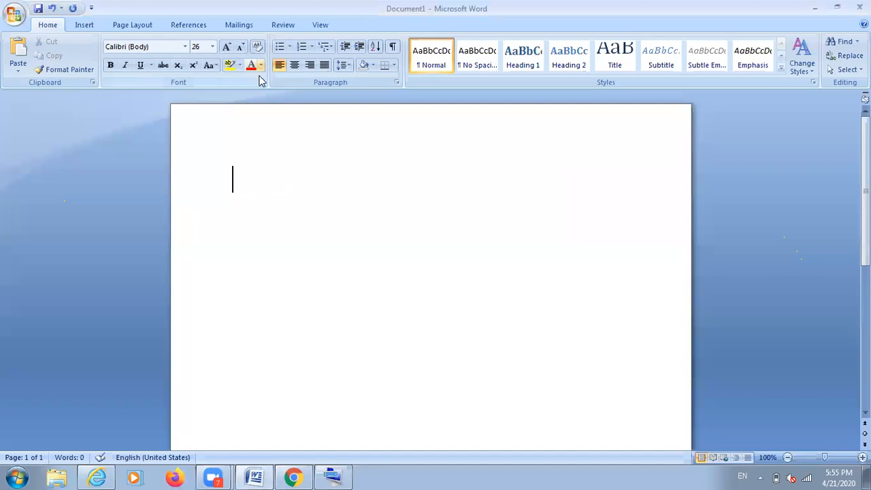
Set the font colour to Automatic and write "Computer : it is an electronic device" at the start of the page
{"action": "left_click", "coordinate": [260, 65]}
{"action": "left_click", "coordinate": [256, 82]}
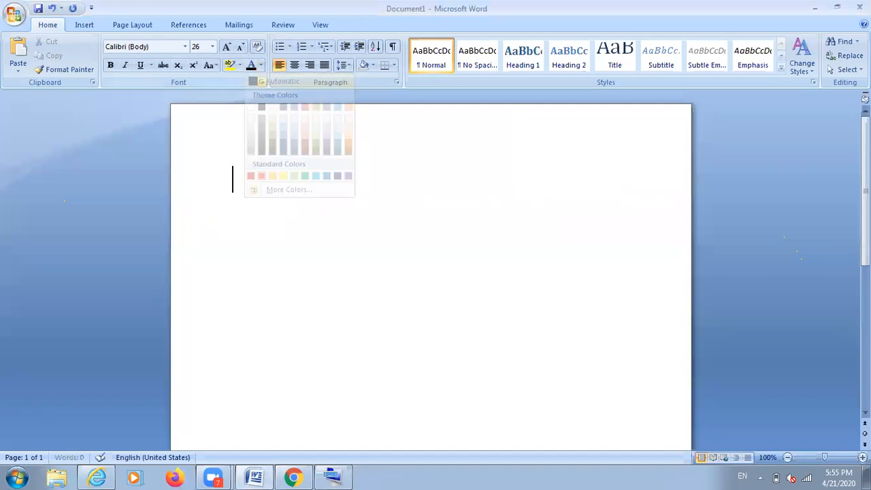
{"action": "type", "text": "cmpu"}
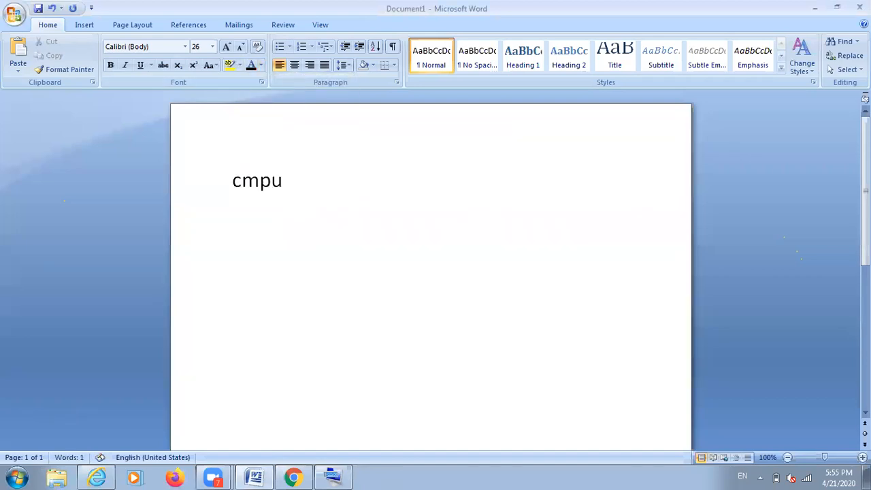
{"action": "key", "text": "BackSpace"}
{"action": "key", "text": "BackSpace"}
{"action": "key", "text": "BackSpace"}
{"action": "type", "text": "ompute"}
{"action": "type", "text": "e"}
{"action": "key", "text": "BackSpace"}
{"action": "type", "text": "r"}
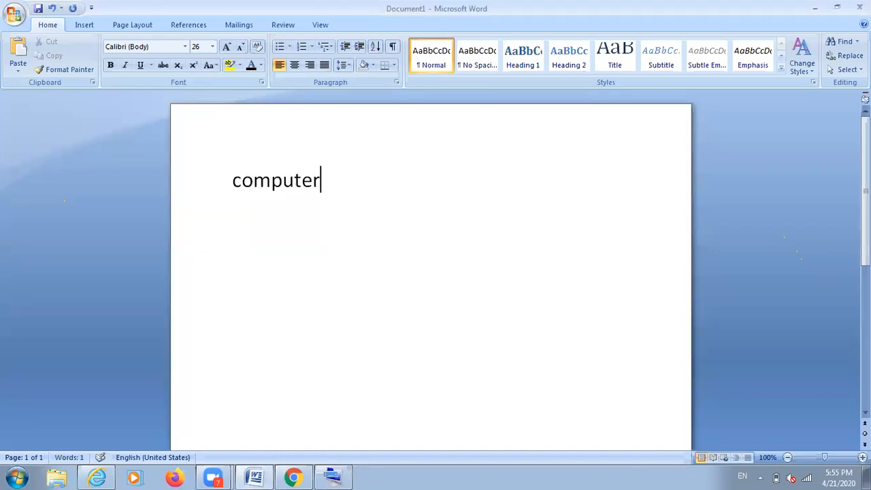
{"action": "type", "text": " : it is an"}
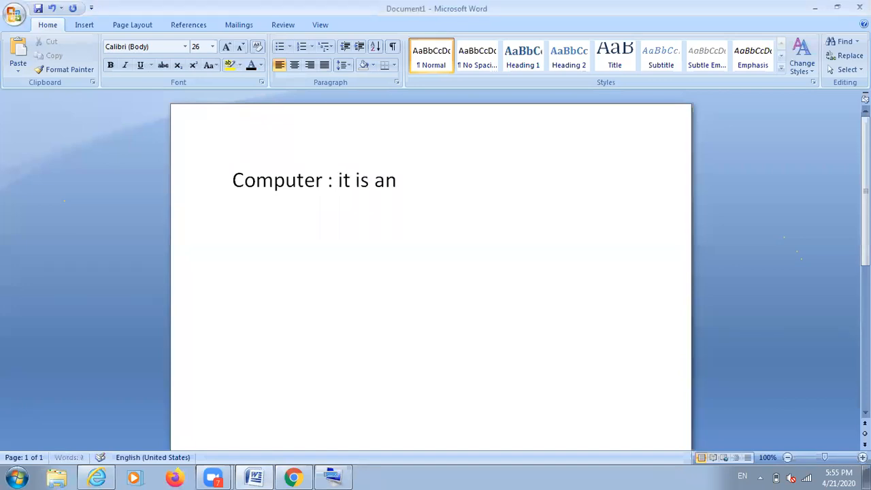
{"action": "type", "text": " elec"}
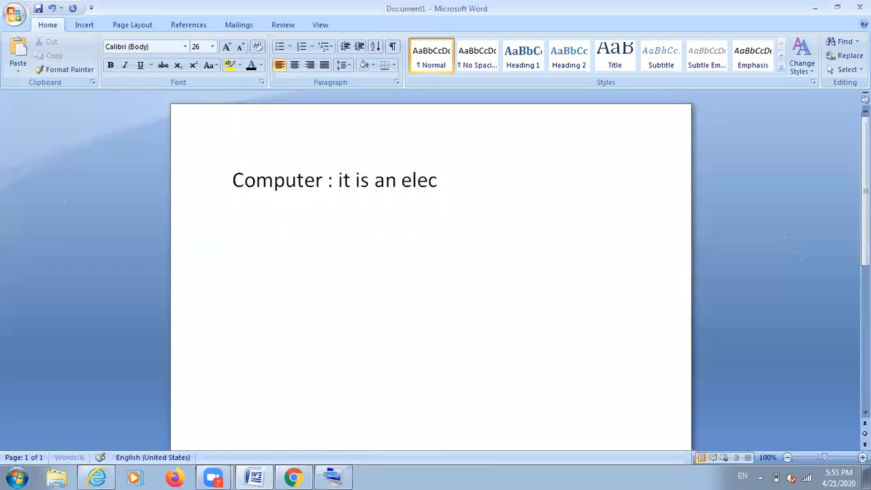
{"action": "type", "text": "tronic device"}
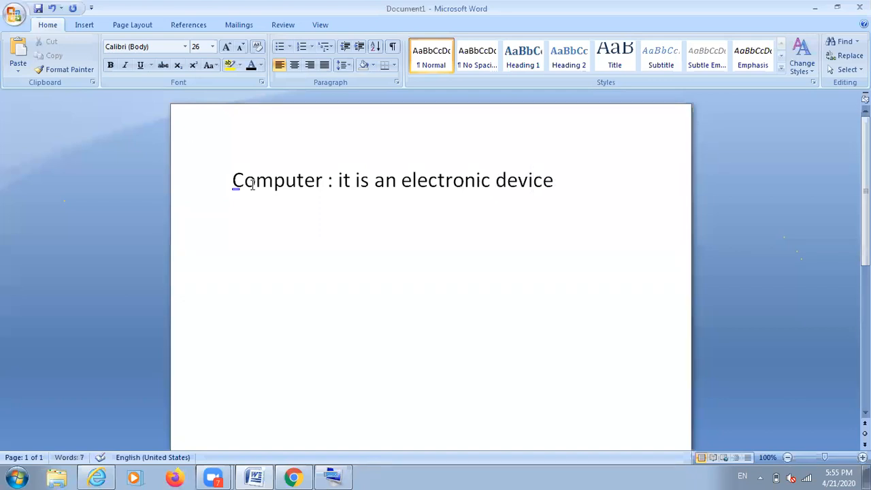
Make the word "Computer" bold
{"action": "left_click", "coordinate": [341, 186]}
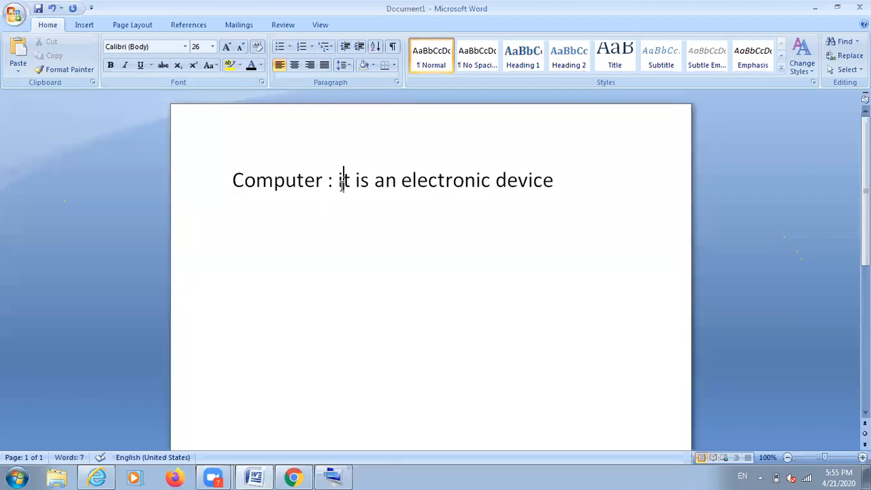
{"action": "left_click_drag", "start_coordinate": [321, 179], "coordinate": [127, 111]}
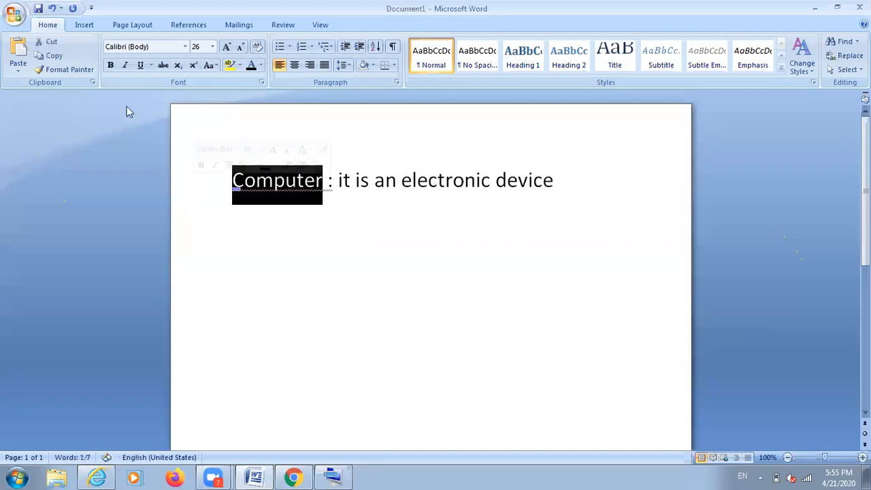
{"action": "left_click", "coordinate": [109, 69]}
{"action": "left_click", "coordinate": [364, 279]}
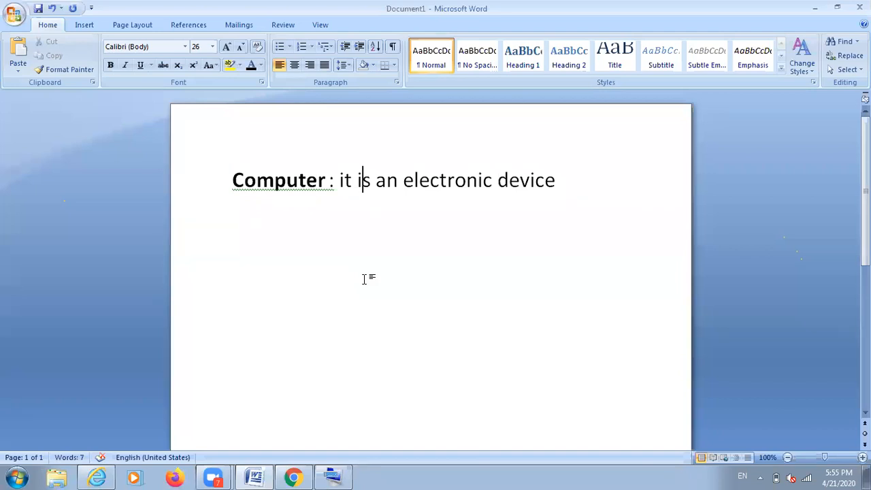
Italicise the word "electronic" in the sentence
{"action": "left_click", "coordinate": [404, 181]}
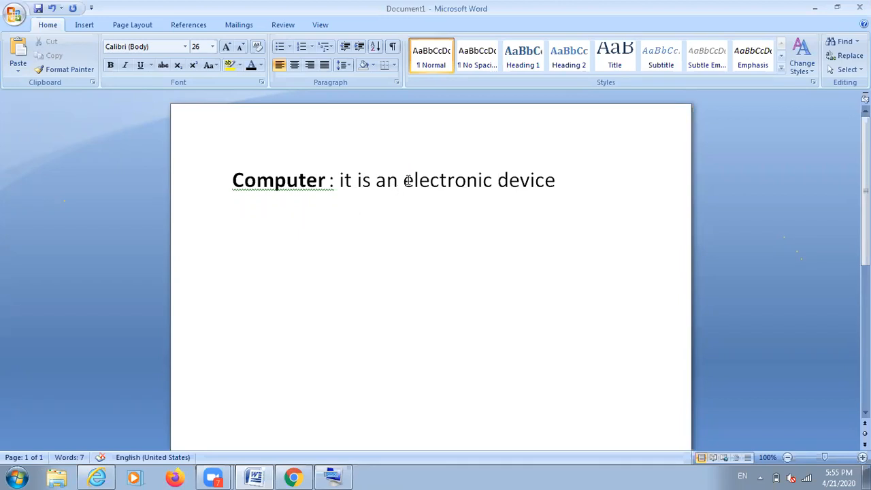
{"action": "left_click", "coordinate": [485, 178], "text": "shift"}
{"action": "left_click", "coordinate": [491, 180], "text": "shift"}
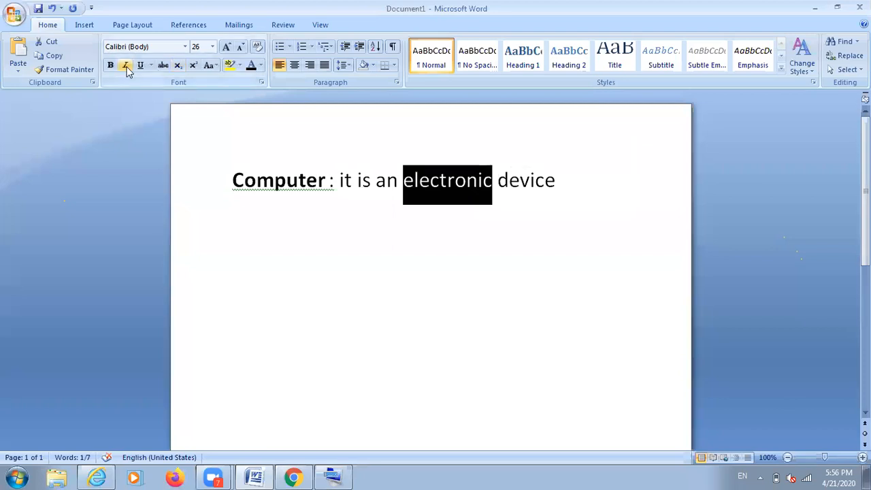
{"action": "key", "text": "ctrl+i"}
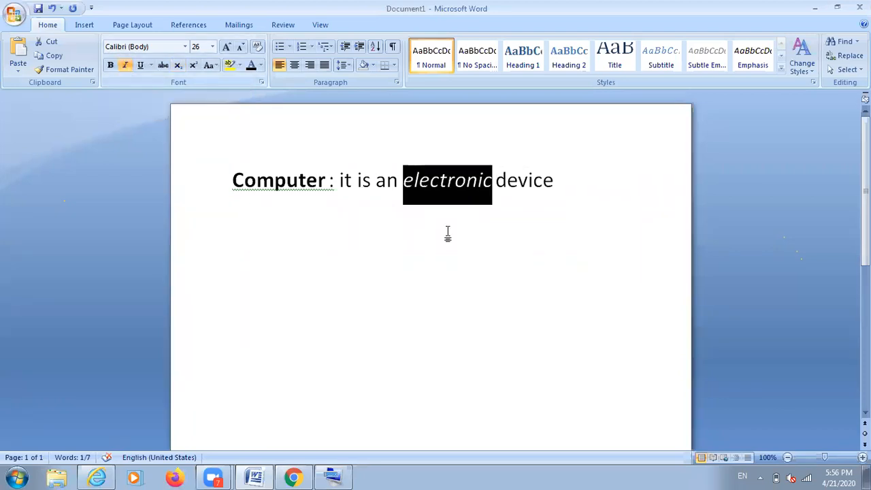
{"action": "left_click", "coordinate": [448, 234]}
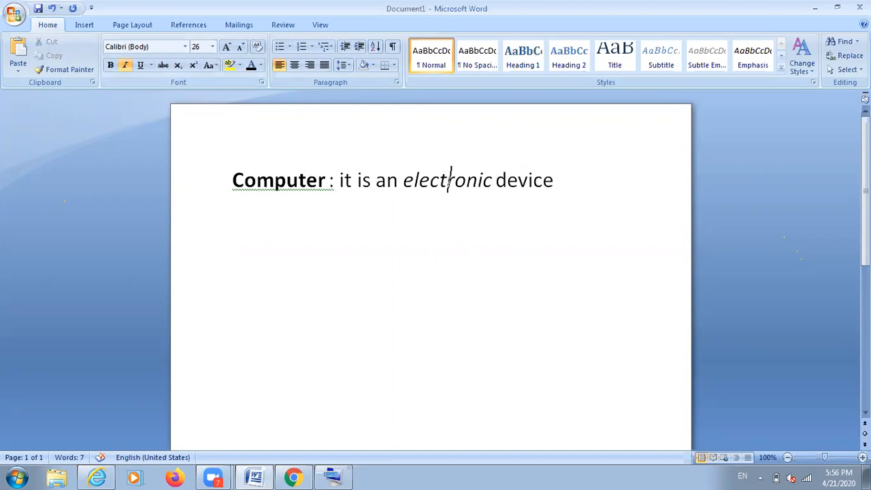
Delete the colon after the word "Computer"
{"action": "left_click", "coordinate": [334, 186]}
{"action": "key", "text": "BackSpace"}
{"action": "left_click", "coordinate": [291, 207]}
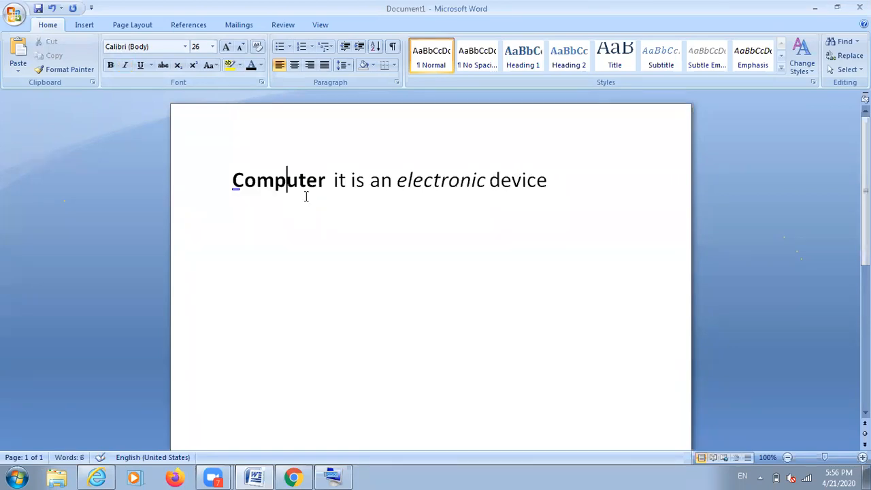
Underline the bold word "Computer"
{"action": "left_click", "coordinate": [327, 184]}
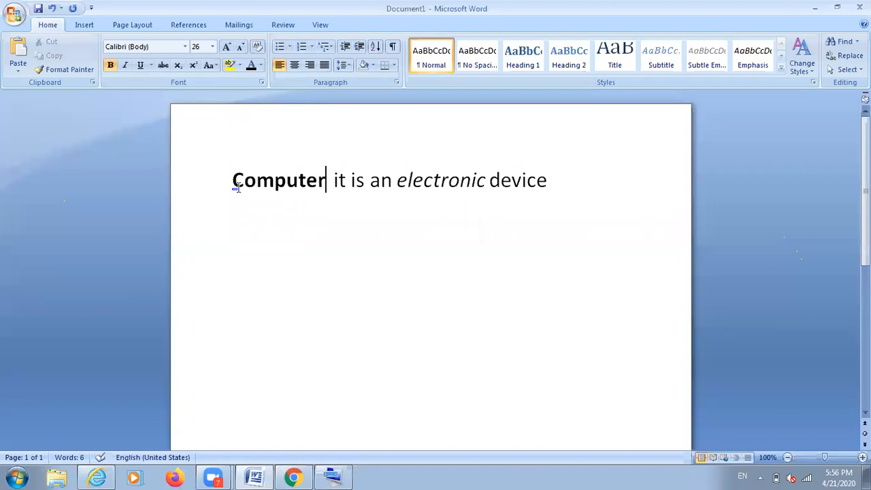
{"action": "left_click_drag", "start_coordinate": [327, 184], "coordinate": [232, 183]}
{"action": "left_click", "coordinate": [140, 66]}
{"action": "left_click", "coordinate": [512, 203]}
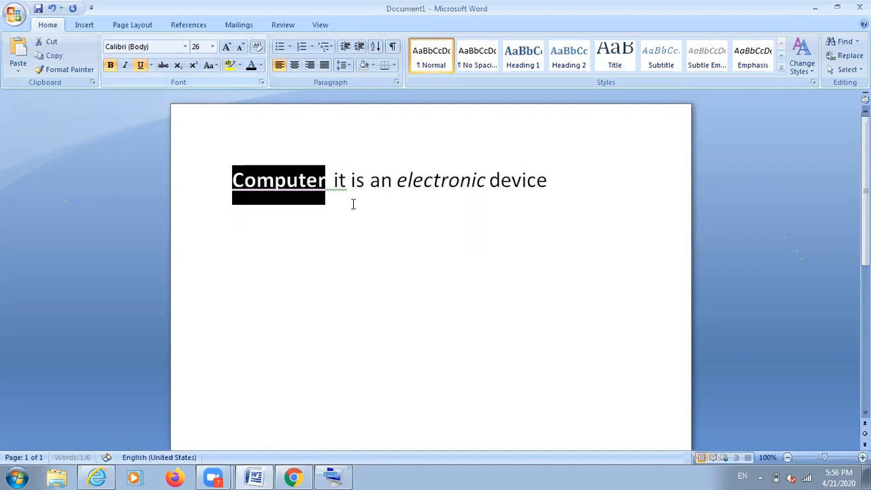
{"action": "left_click", "coordinate": [337, 191]}
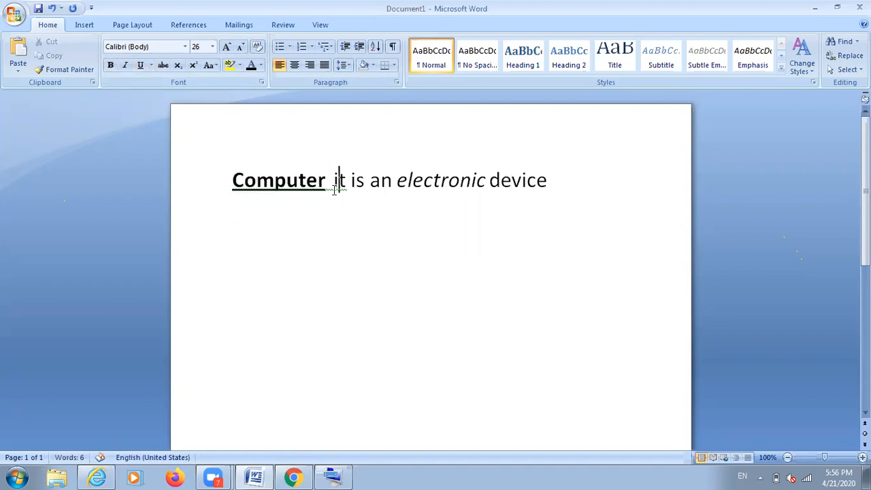
Add the lines "Bold : ctrl+b" and "Italic : ctrl+i" below the computer sentence
{"action": "left_click", "coordinate": [388, 206]}
{"action": "left_click", "coordinate": [233, 218]}
{"action": "type", "text": "bol"}
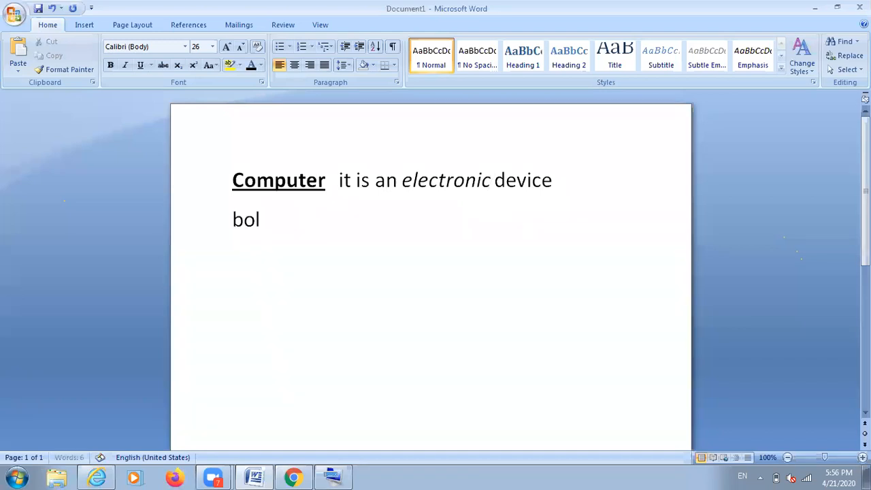
{"action": "type", "text": "d : ctrl+b"}
{"action": "key", "text": "Return"}
{"action": "type", "text": "it"}
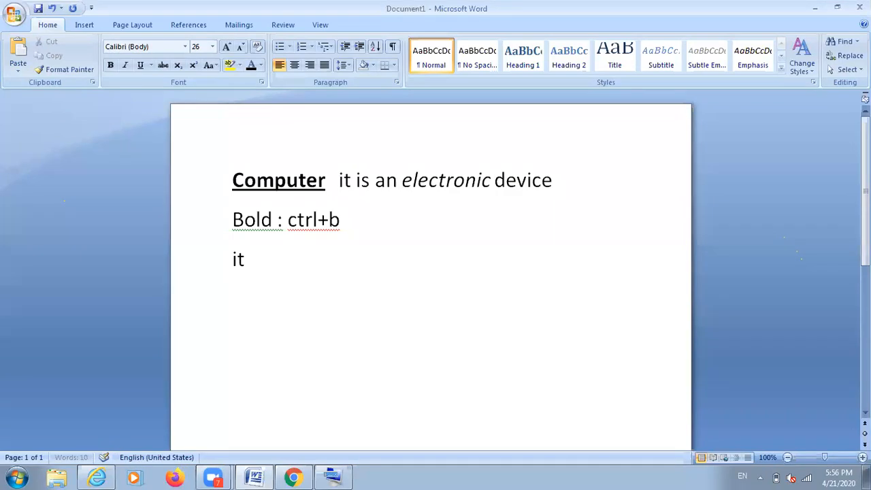
{"action": "type", "text": "alic : ctrl+i"}
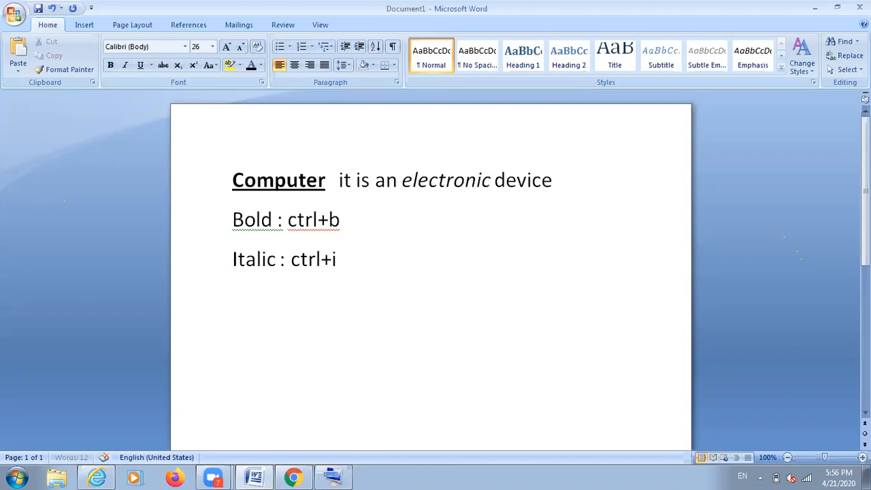
{"action": "key", "text": "Return"}
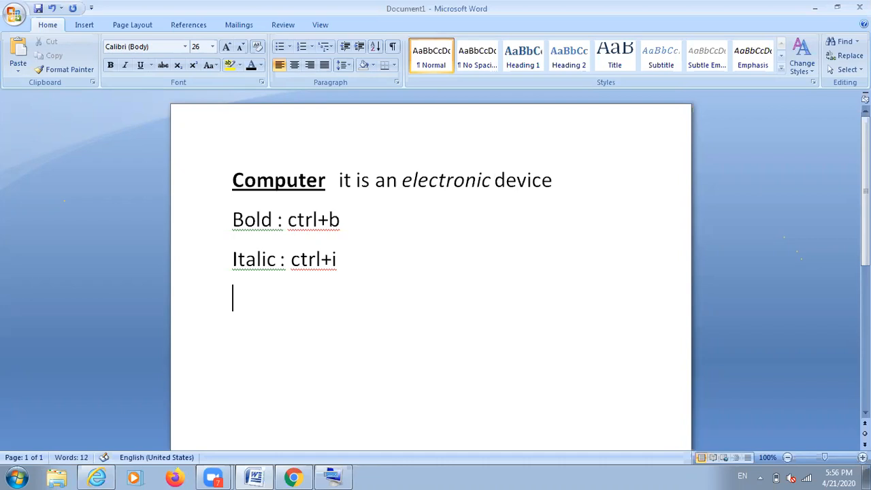
Write "Underline : ctrl +u" on the line below the italic shortcut
{"action": "type", "text": "underlne"}
{"action": "key", "text": "BackSpace"}
{"action": "key", "text": "BackSpace"}
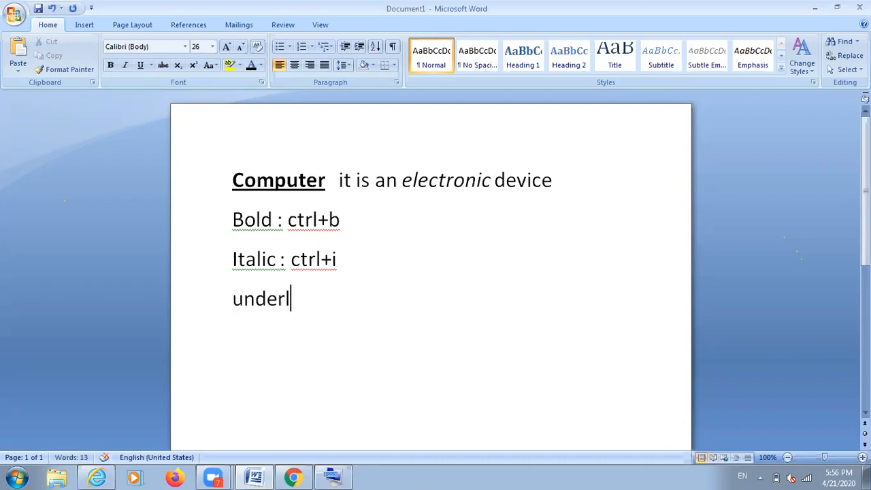
{"action": "type", "text": "ine : ctrl +u"}
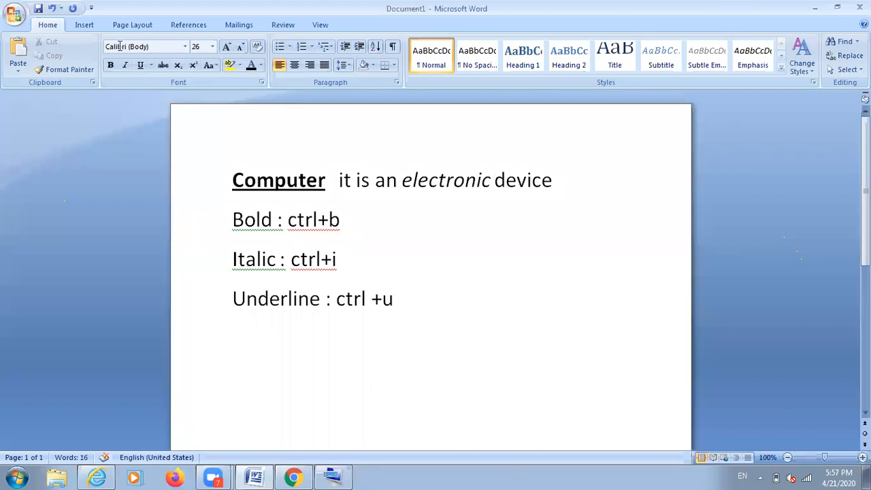
Delete all the text in the document
{"action": "key", "text": "Return"}
{"action": "key", "text": "ctrl+a"}
{"action": "key", "text": "Delete"}
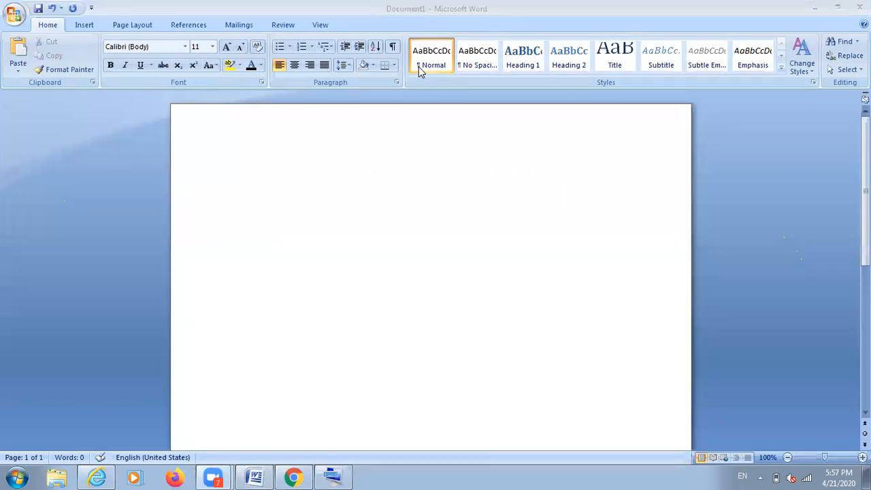
Increase the font size to 31 on the blank page
{"action": "left_click", "coordinate": [418, 430]}
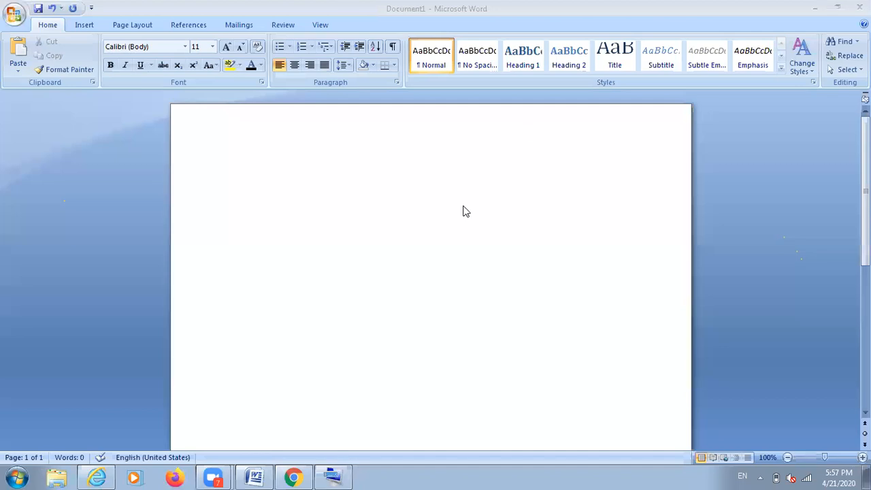
{"action": "type", "text": "s"}
{"action": "key", "text": "BackSpace"}
{"action": "key", "text": "ctrl+shift+period"}
{"action": "key", "text": "ctrl+shift+period"}
{"action": "key", "text": "ctrl+shift+period"}
{"action": "key", "text": "ctrl+shift+period"}
{"action": "key", "text": "ctrl+shift+period"}
{"action": "key", "text": "ctrl+shift+period"}
{"action": "key", "text": "ctrl+shift+period"}
{"action": "key", "text": "ctrl+bracketright"}
{"action": "key", "text": "ctrl+bracketright"}
{"action": "key", "text": "ctrl+bracketright"}
{"action": "key", "text": "ctrl+bracketright"}
{"action": "key", "text": "ctrl+bracketright"}
{"action": "key", "text": "ctrl+bracketright"}
{"action": "key", "text": "ctrl+bracketright"}
Write "Super script:-" and, after a blank line, "Sub script:-"
{"action": "type", "text": "Super"}
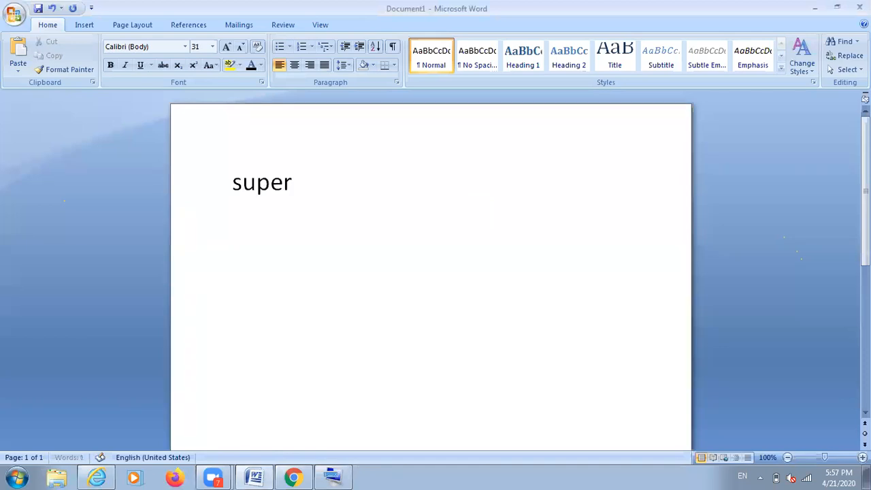
{"action": "type", "text": " script:-"}
{"action": "key", "text": "Return"}
{"action": "key", "text": "Return"}
{"action": "type", "text": "s"}
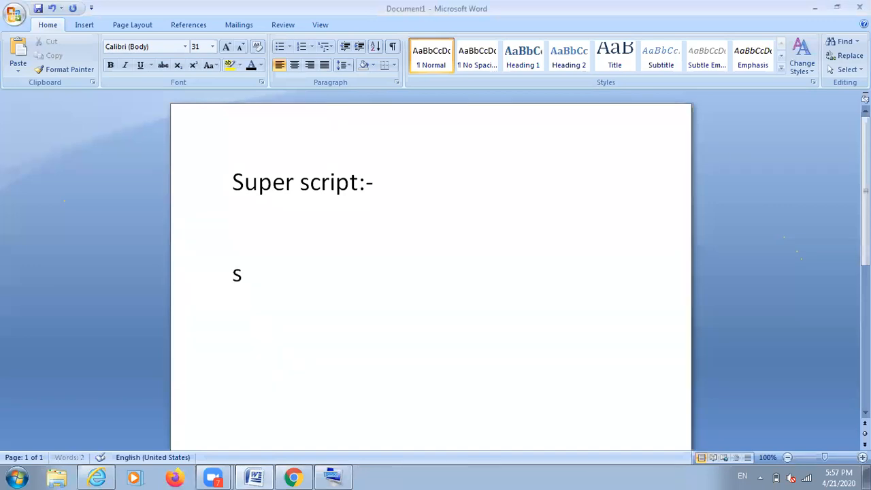
{"action": "key", "text": "BackSpace"}
{"action": "type", "text": "Sub scri"}
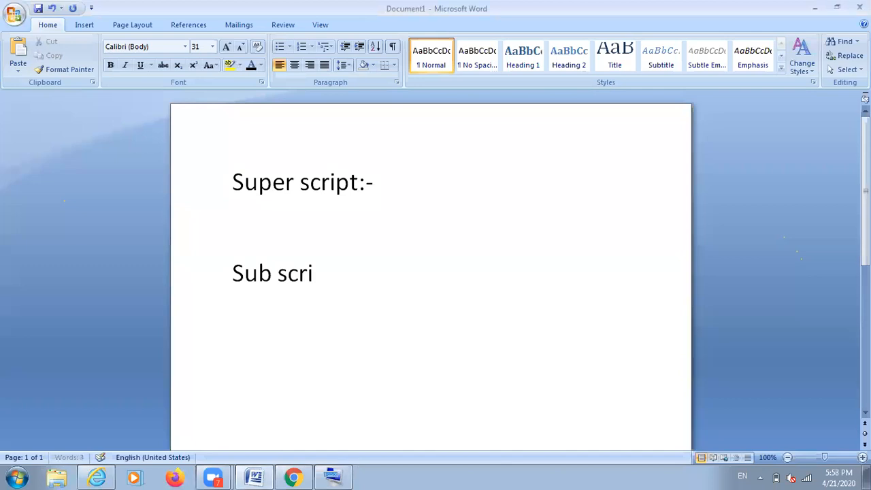
{"action": "type", "text": "pt:-"}
Add "a2" after "Super script:-" and format the 2 as superscript
{"action": "left_click", "coordinate": [401, 182]}
{"action": "left_click", "coordinate": [303, 185]}
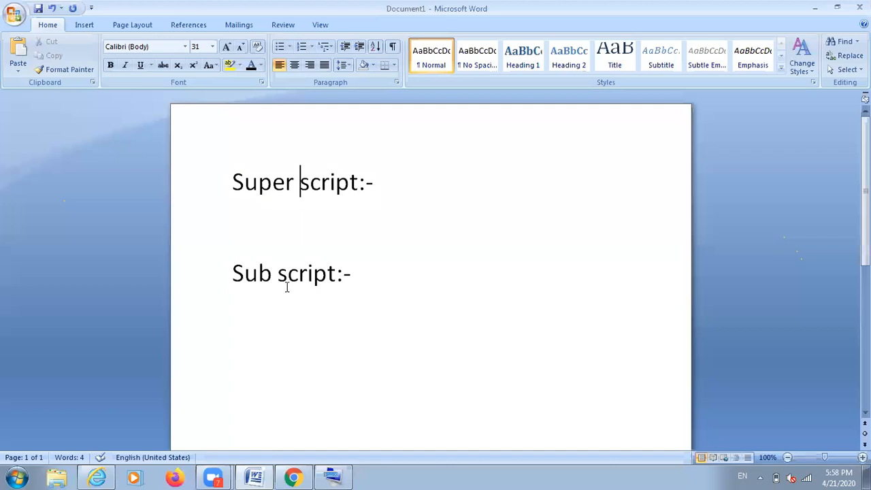
{"action": "left_click", "coordinate": [397, 190]}
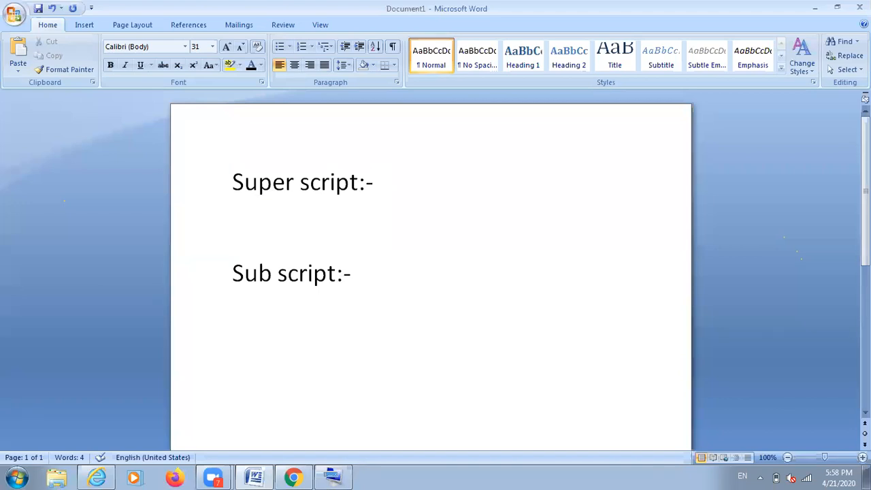
{"action": "type", "text": "a2"}
{"action": "key", "text": "BackSpace"}
{"action": "type", "text": "2"}
{"action": "left_click_drag", "start_coordinate": [398, 185], "coordinate": [396, 185]}
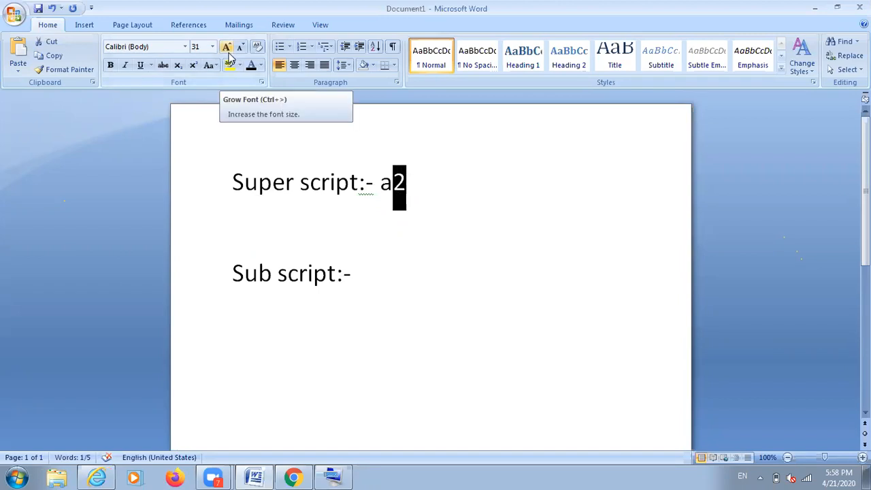
{"action": "left_click", "coordinate": [192, 66]}
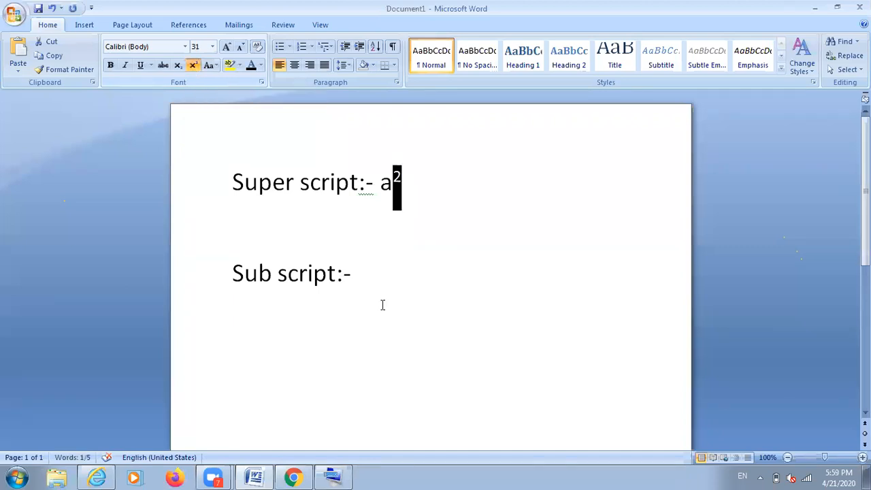
Add "o2" after "Sub script:-" and format the 2 as subscript
{"action": "left_click", "coordinate": [395, 269]}
{"action": "type", "text": "o2"}
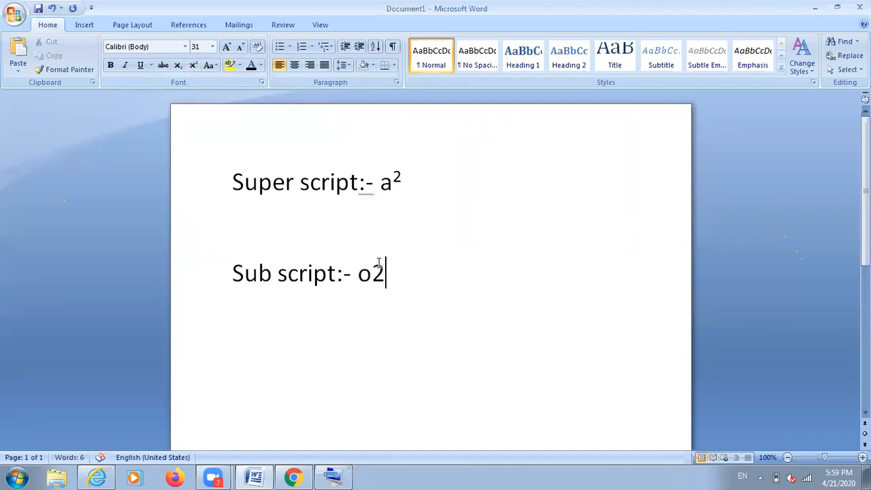
{"action": "left_click_drag", "start_coordinate": [380, 265], "coordinate": [374, 265]}
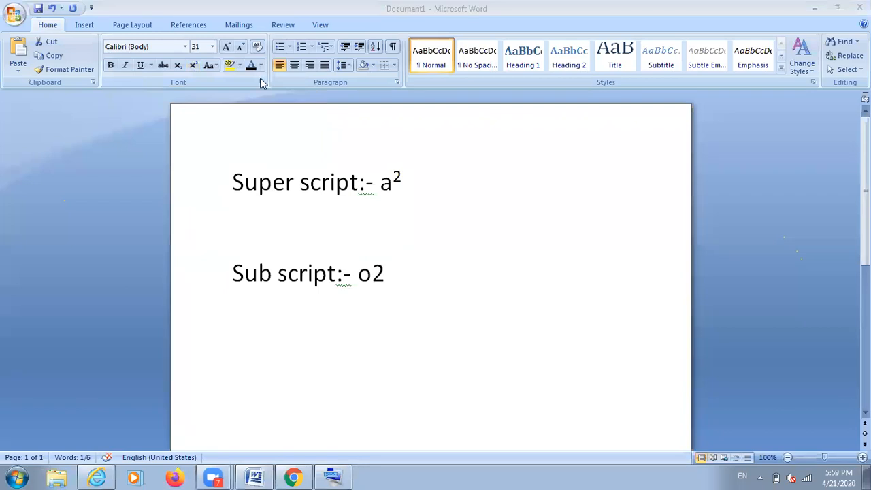
{"action": "left_click", "coordinate": [148, 78]}
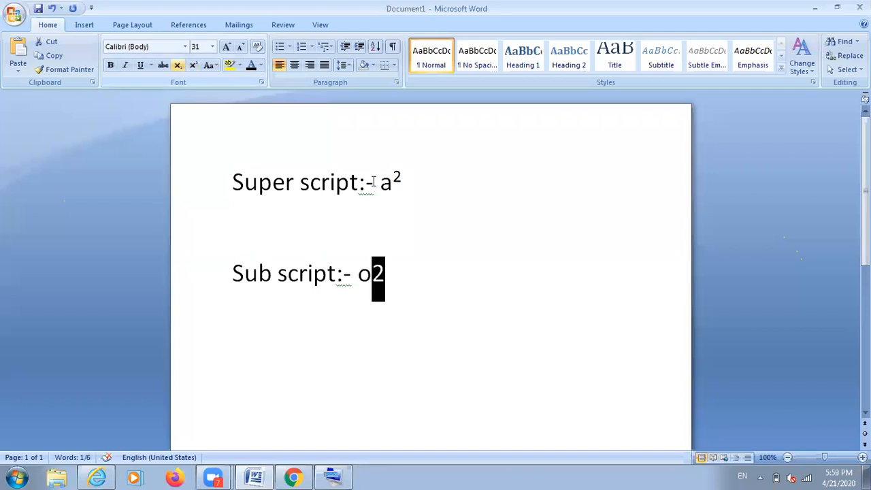
Format the selected 2 in "o2" as subscript and add extra space before the "o"
{"action": "left_click", "coordinate": [178, 66]}
{"action": "left_click", "coordinate": [448, 279]}
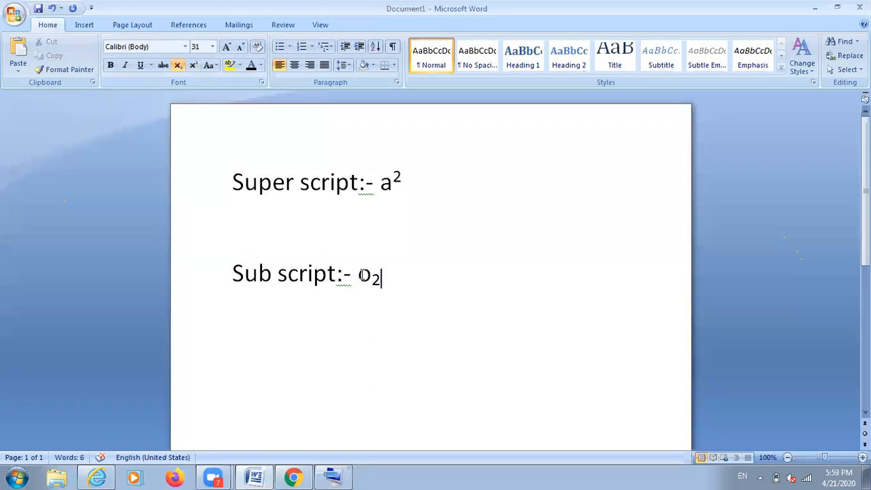
{"action": "left_click", "coordinate": [359, 274]}
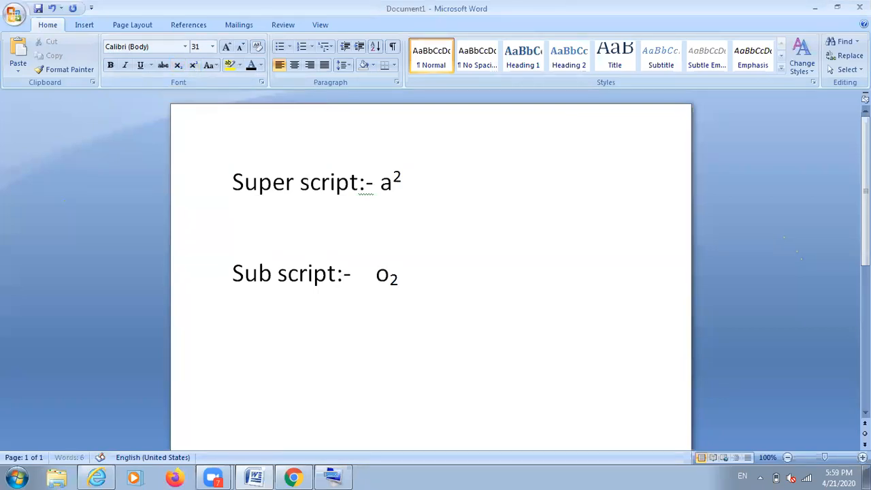
Turn superscript off after the a² on the "Super script:-" line and write "ctrl+shift+" there
{"action": "left_click", "coordinate": [415, 199]}
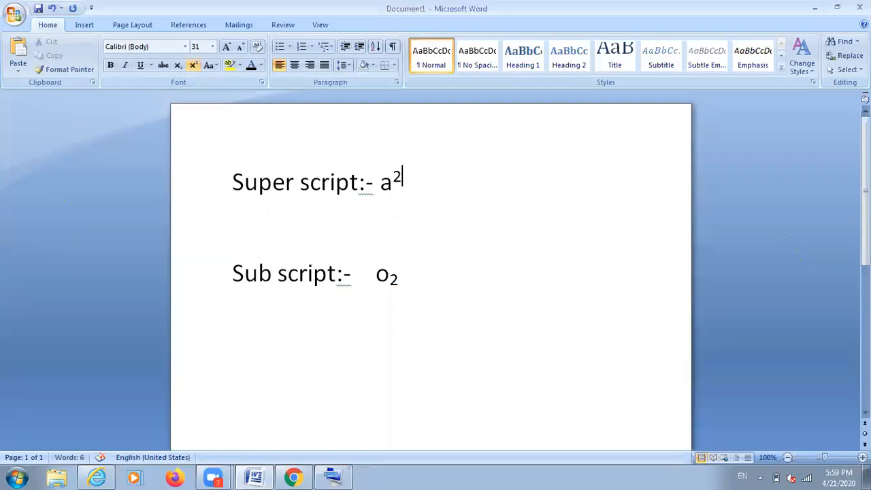
{"action": "key", "text": "Return"}
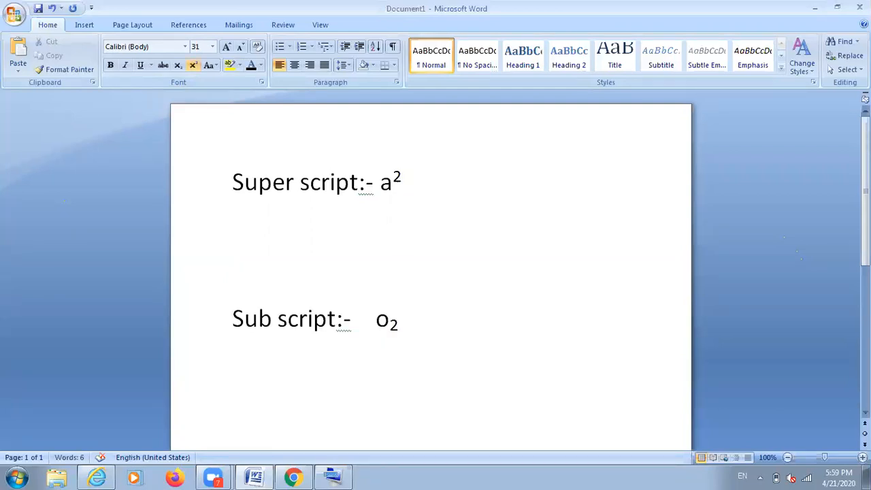
{"action": "key", "text": "BackSpace"}
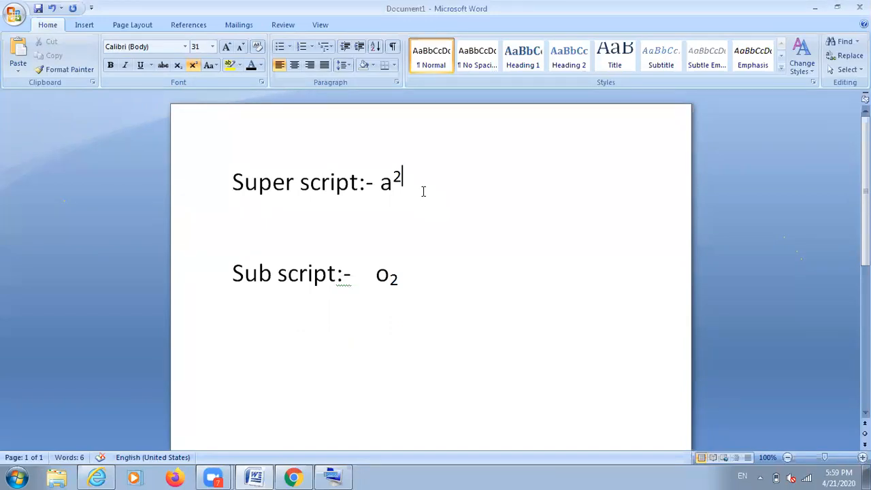
{"action": "key", "text": "ctrl+shift+equal"}
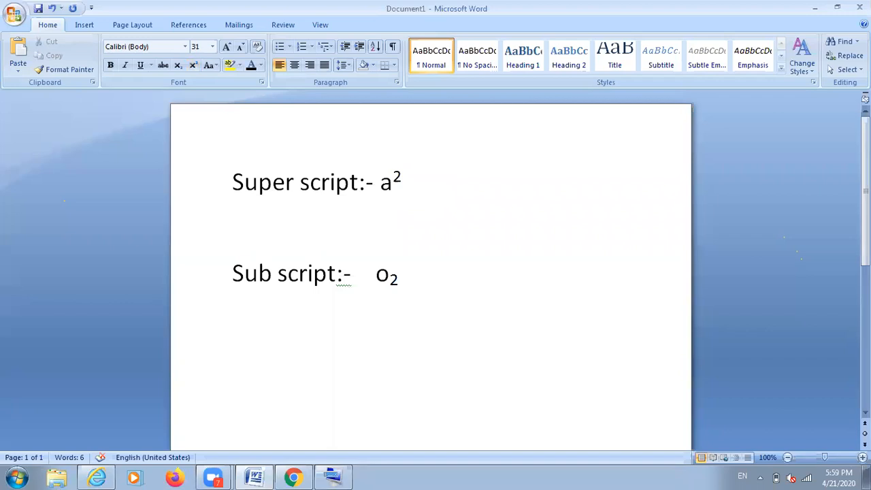
{"action": "type", "text": "ctrl+shift"}
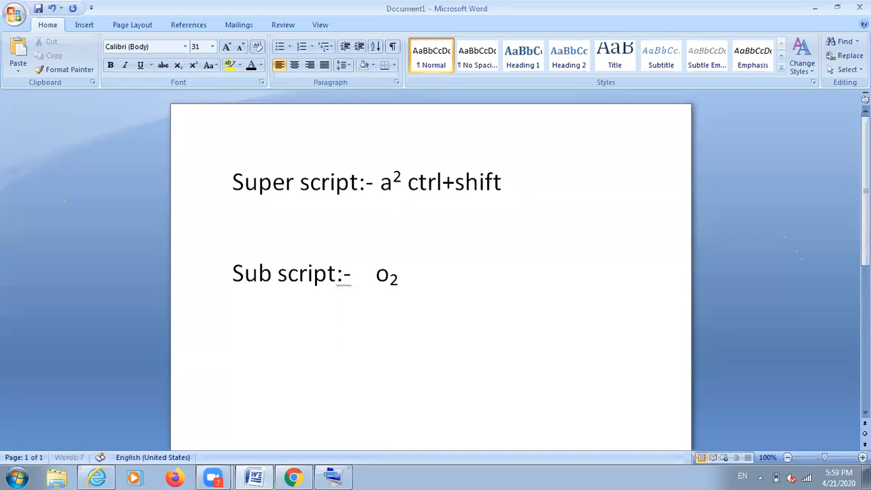
{"action": "type", "text": "+"}
Remove the plus sign between "ctrl" and "shift" and try to enter Hindi text in DevLys 010 there
{"action": "left_click", "coordinate": [503, 182]}
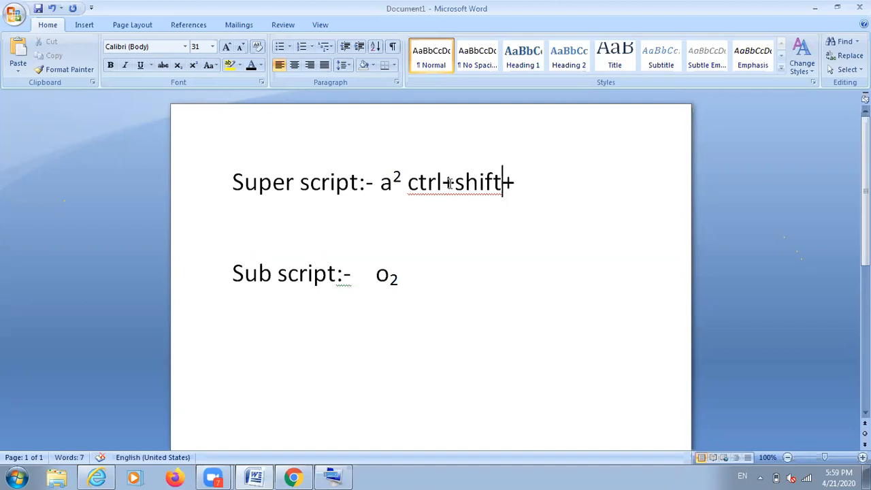
{"action": "double_click", "coordinate": [449, 182]}
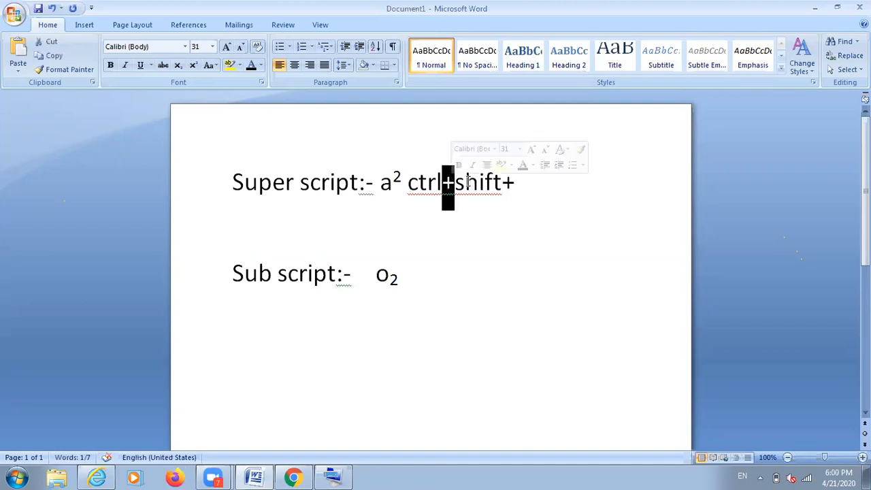
{"action": "left_click", "coordinate": [186, 47]}
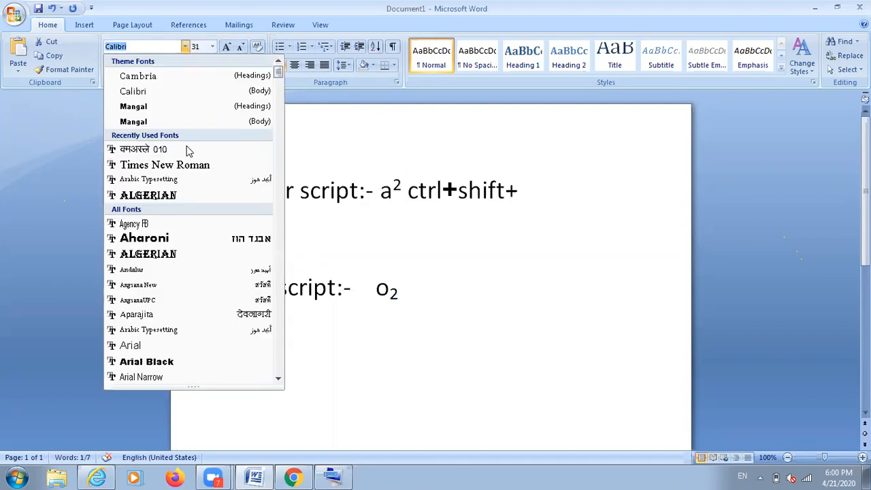
{"action": "left_click", "coordinate": [187, 150]}
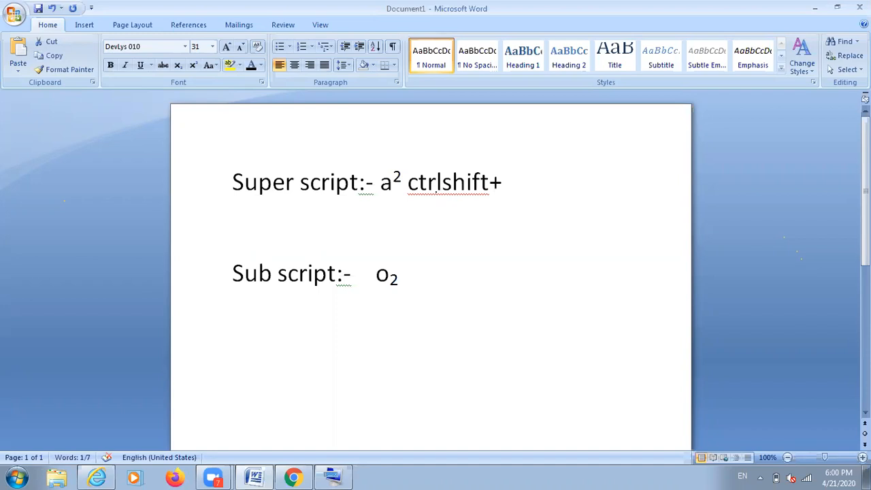
{"action": "type", "text": "ds"}
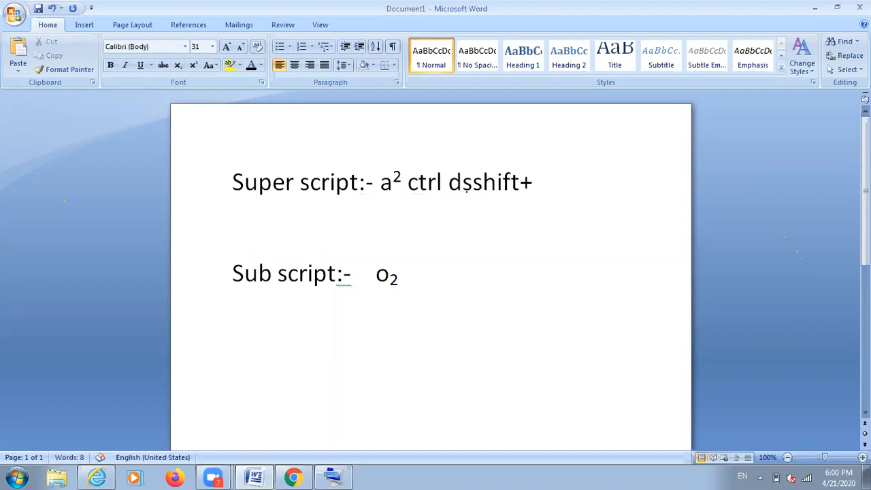
{"action": "key", "text": "BackSpace"}
{"action": "key", "text": "BackSpace"}
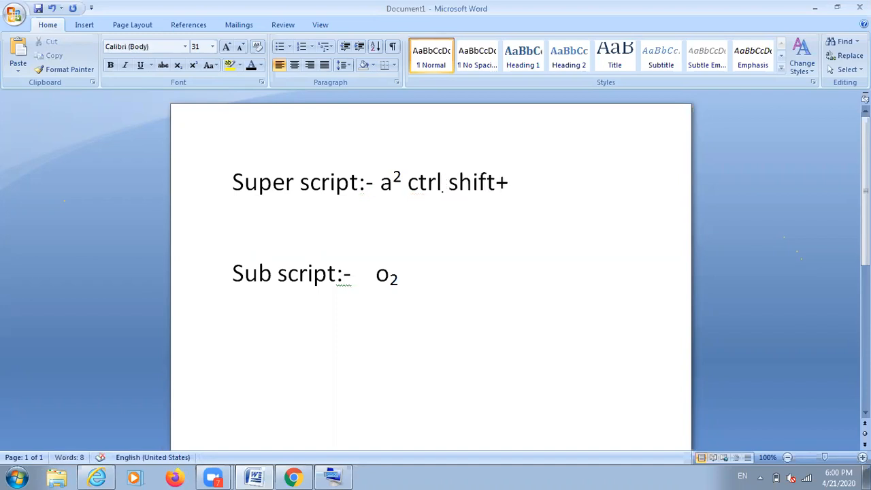
{"action": "key", "text": "BackSpace"}
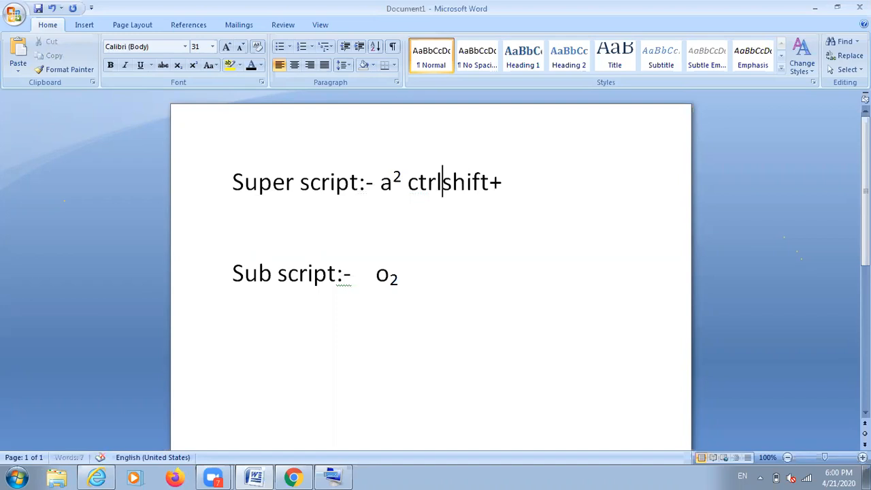
Insert the Hindi words "के साथ" in the DevLys 010 font between "ctrl" and "shift"
{"action": "key", "text": "Left"}
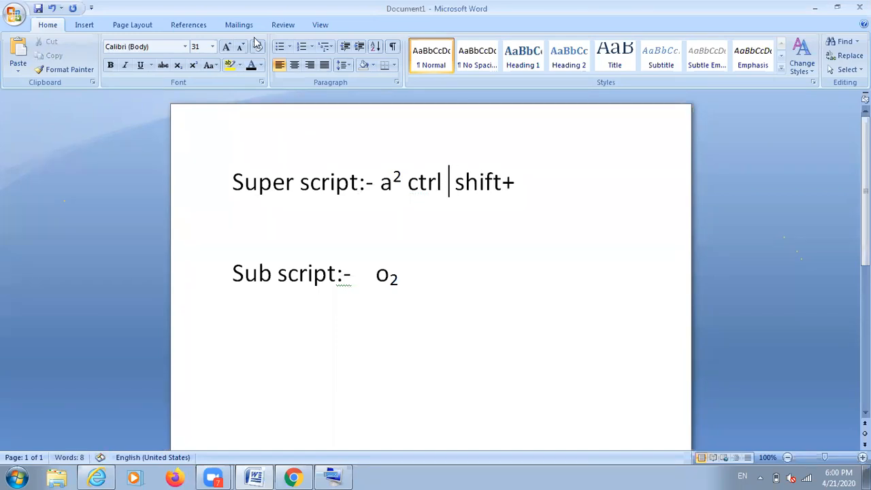
{"action": "left_click", "coordinate": [184, 51]}
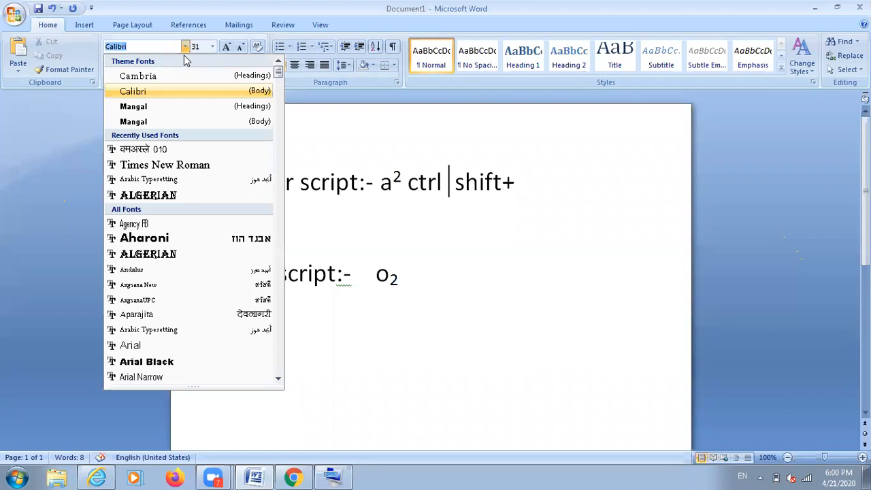
{"action": "left_click", "coordinate": [172, 151]}
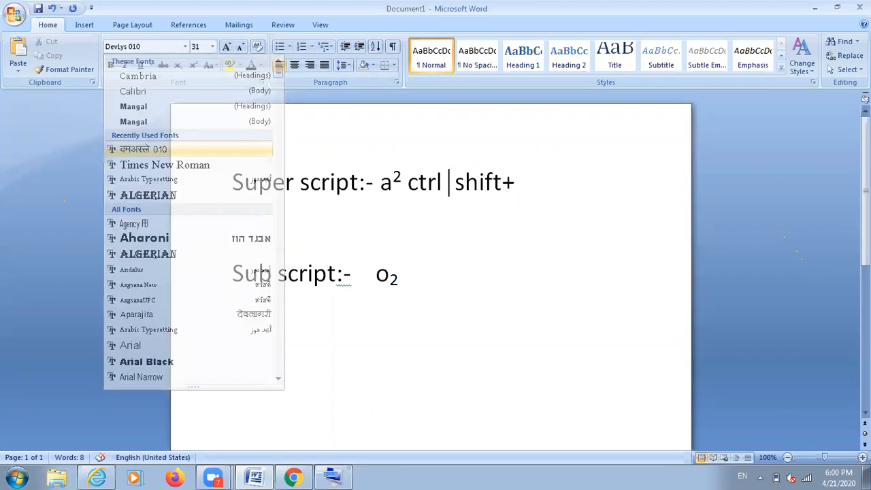
{"action": "type", "text": "ds "}
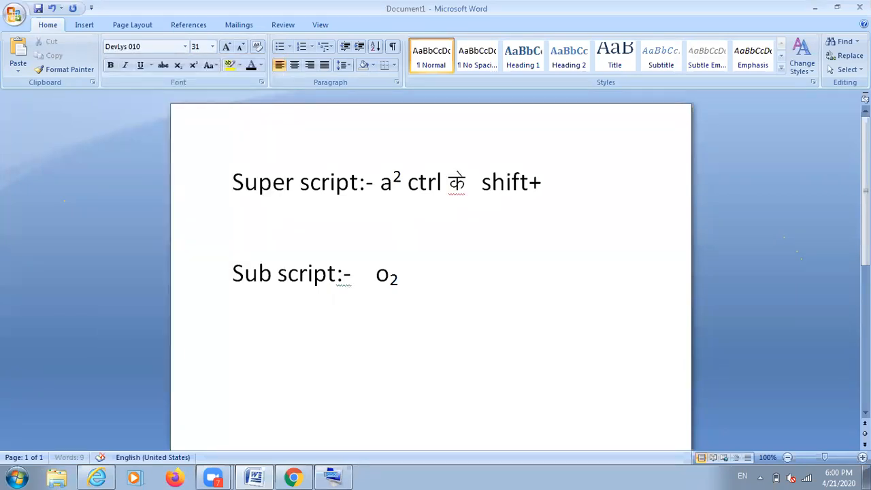
{"action": "type", "text": "k"}
{"action": "type", "text": "l"}
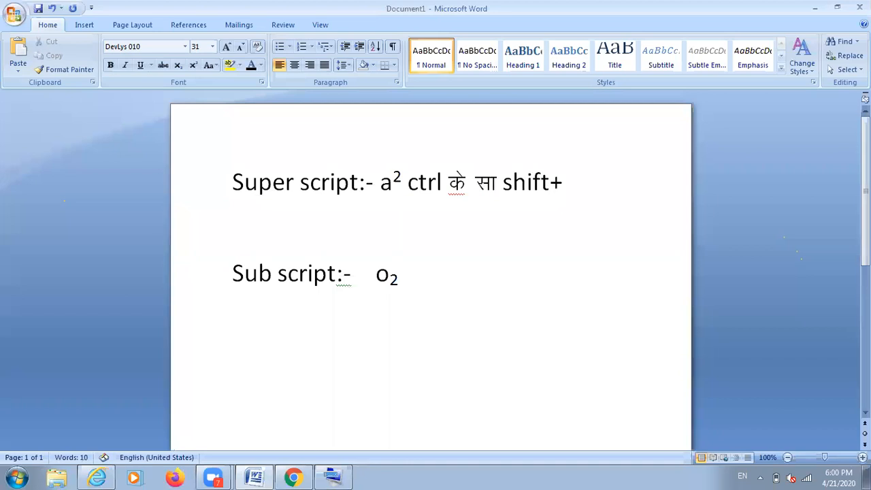
{"action": "type", "text": "Fk"}
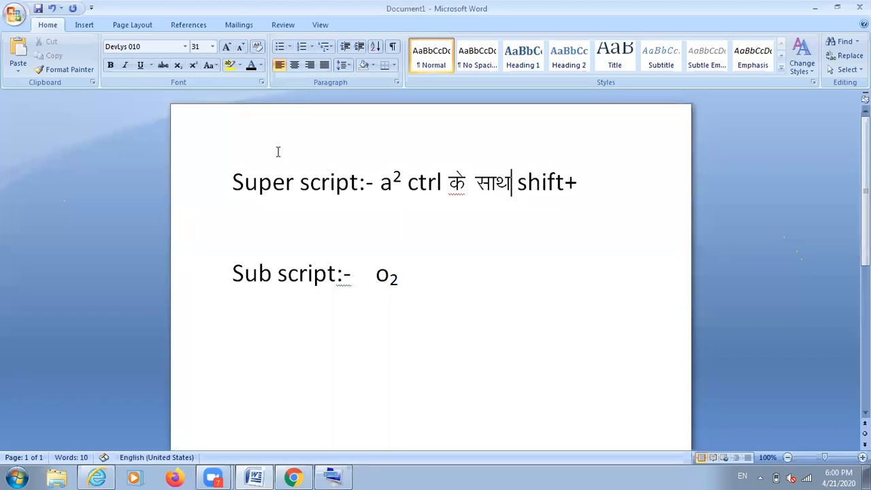
Delete the plus sign after "shift" and put a copy of "के साथ" in its place
{"action": "left_click", "coordinate": [595, 186]}
{"action": "key", "text": "BackSpace"}
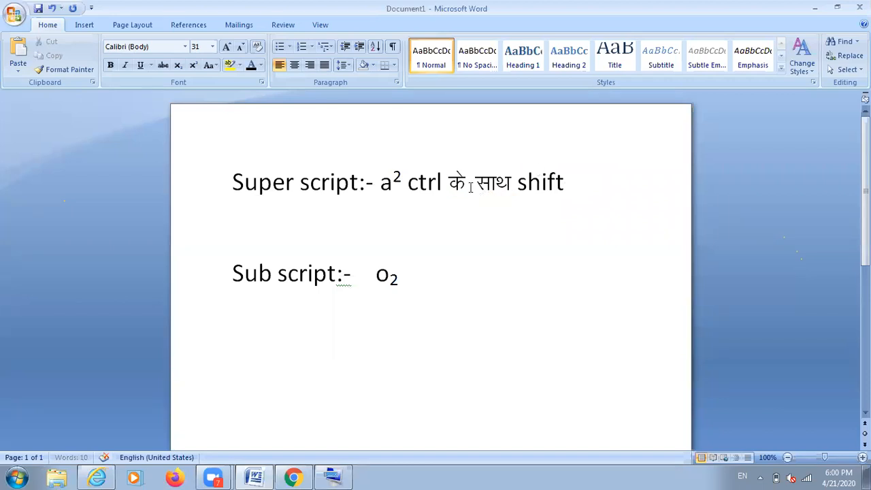
{"action": "double_click", "coordinate": [470, 187]}
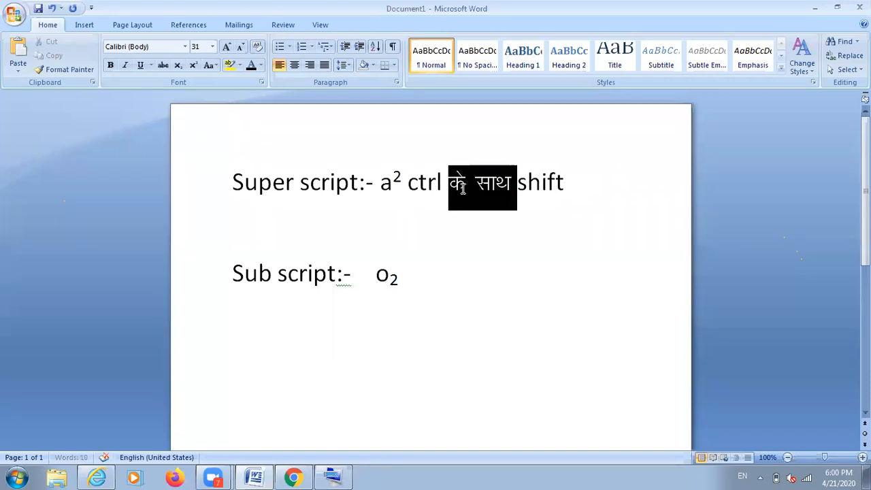
{"action": "left_click", "coordinate": [581, 170]}
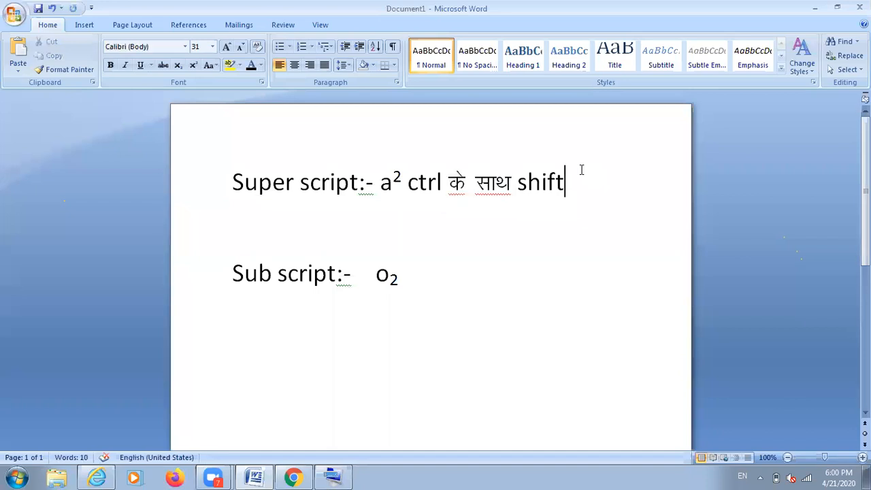
{"action": "type", "text": "के साथ"}
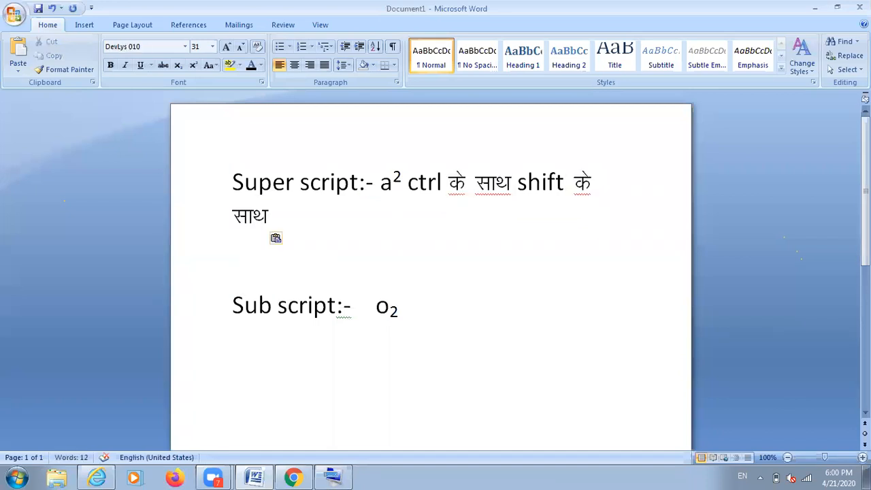
Add a "+" in the Cambria (Headings) font at the end of the superscript shortcut text
{"action": "type", "text": "+"}
{"action": "key", "text": "BackSpace"}
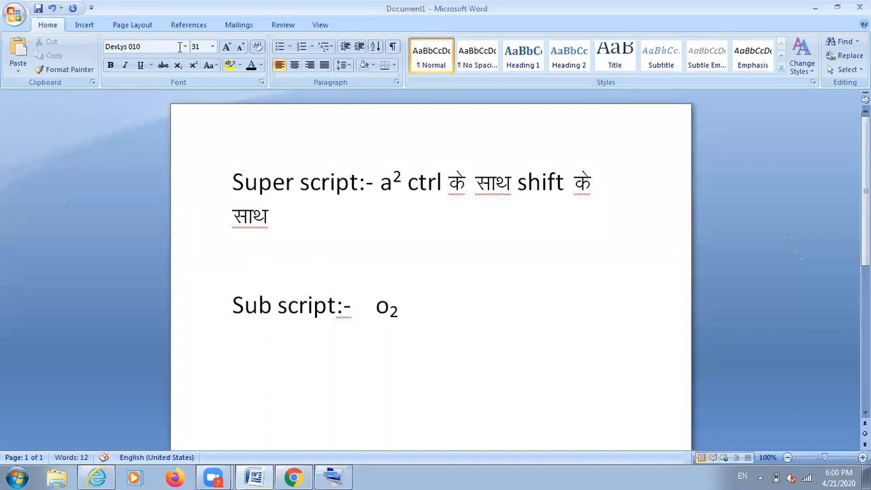
{"action": "left_click", "coordinate": [184, 46]}
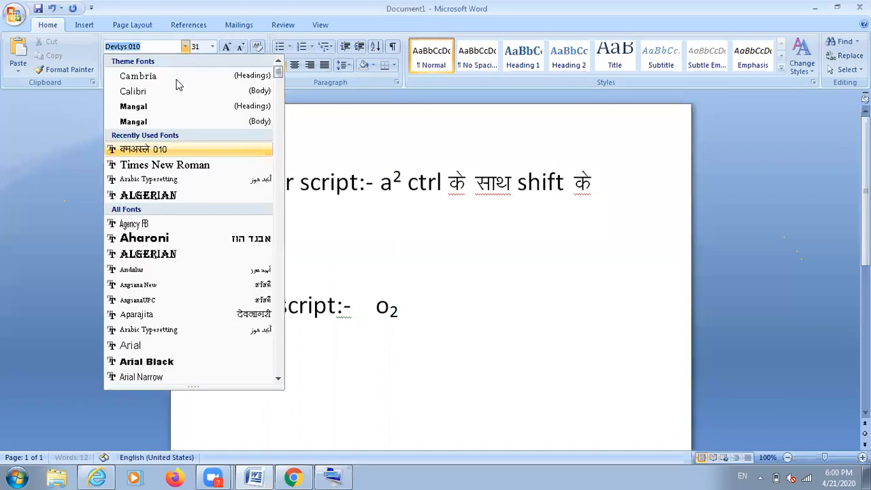
{"action": "left_click", "coordinate": [179, 77]}
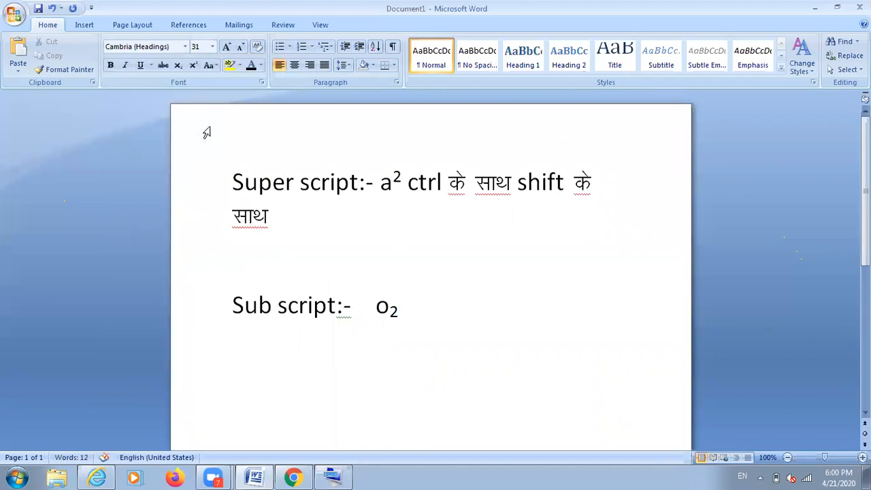
{"action": "type", "text": "+"}
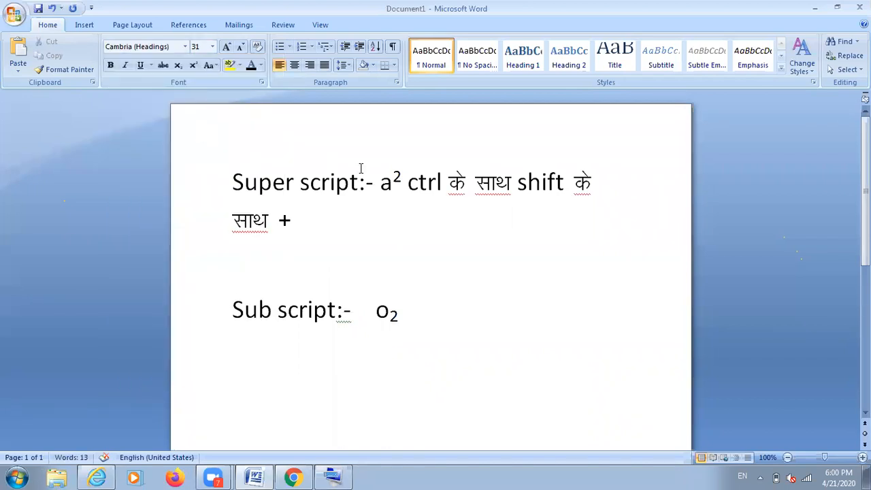
Move the shortcut text "ctrl के साथ shift के साथ +" onto its own line below "Super script:- a²"
{"action": "left_click", "coordinate": [404, 180]}
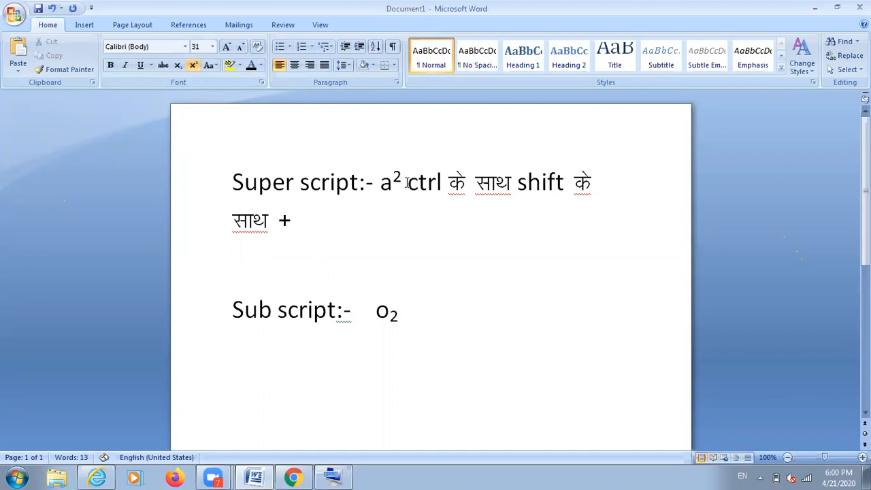
{"action": "left_click", "coordinate": [428, 184], "text": "shift"}
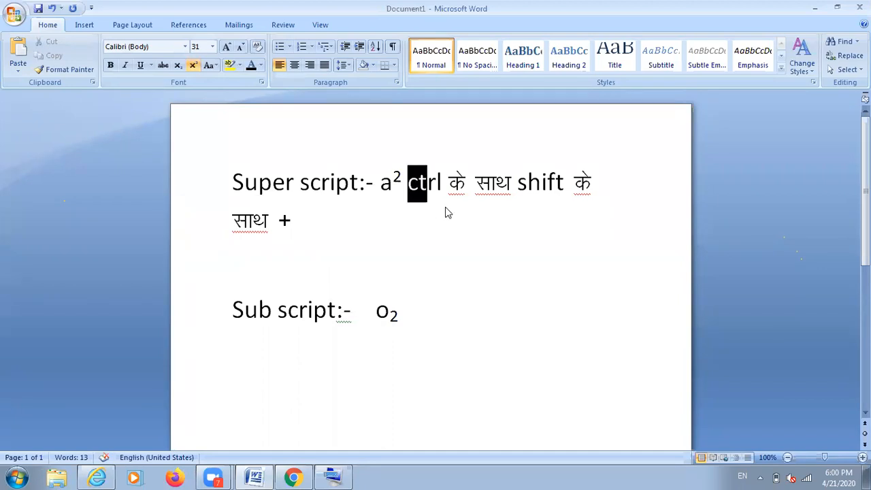
{"action": "left_click", "coordinate": [447, 213], "text": "shift"}
{"action": "key", "text": "ctrl+c"}
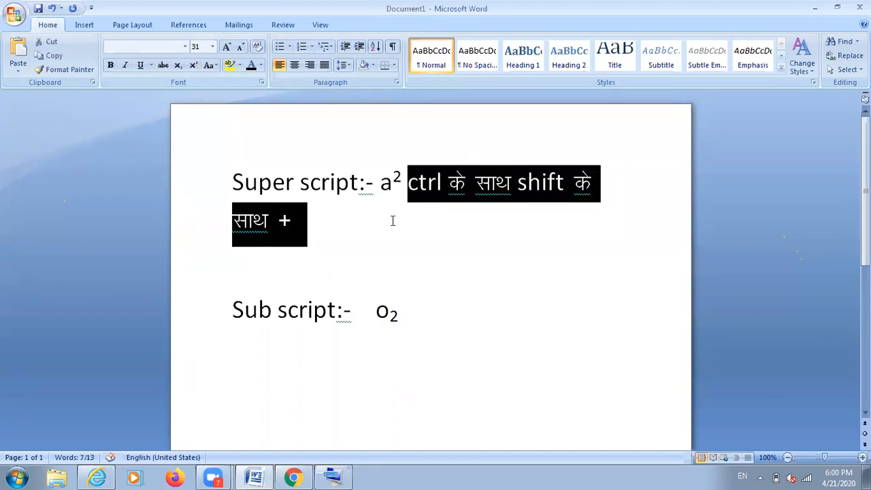
{"action": "key", "text": "Delete"}
{"action": "key", "text": "Return"}
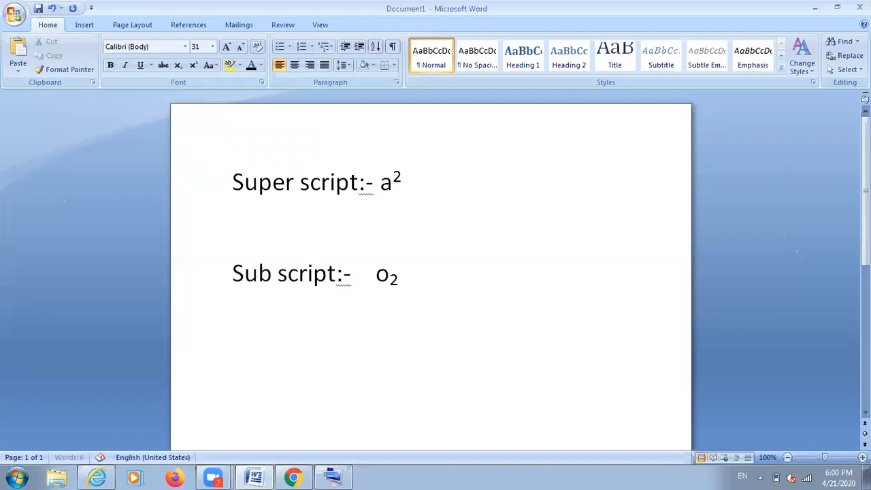
{"action": "key", "text": "ctrl+v"}
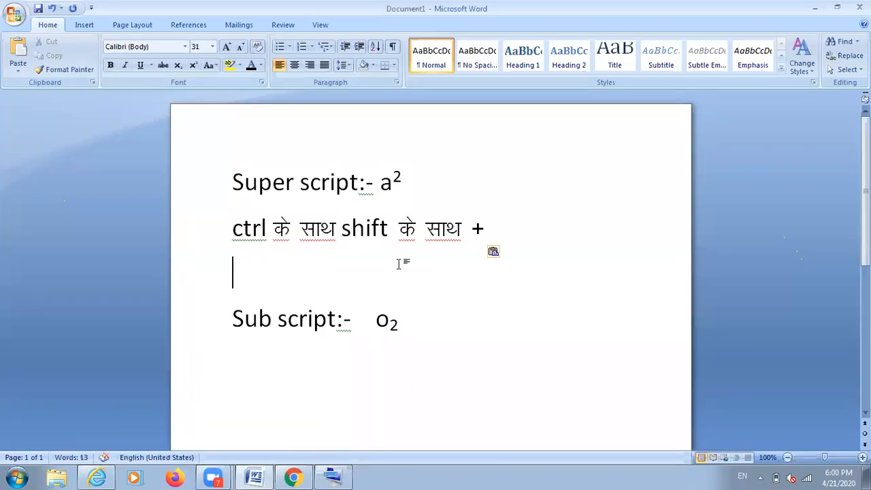
Paste the shortcut text below the "Sub script:-" line and change it to "ctrl के साथ ="
{"action": "key", "text": "ctrl+equal"}
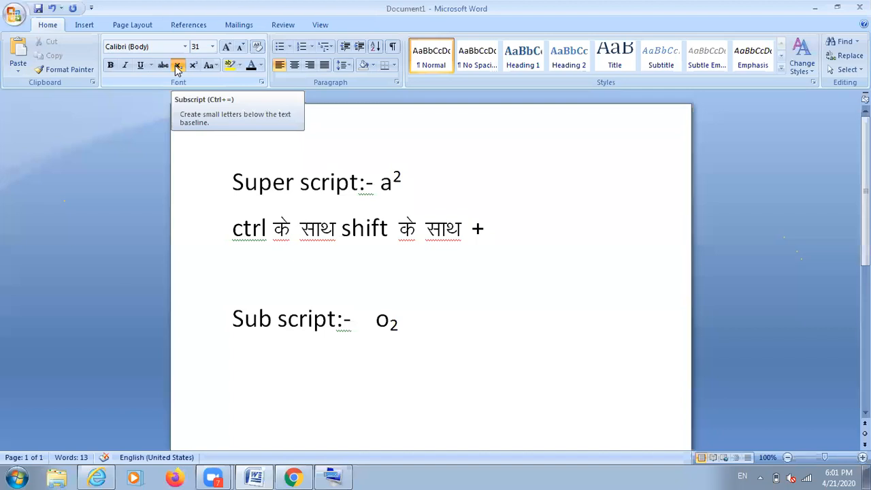
{"action": "key", "text": "ctrl+v"}
{"action": "key", "text": "BackSpace"}
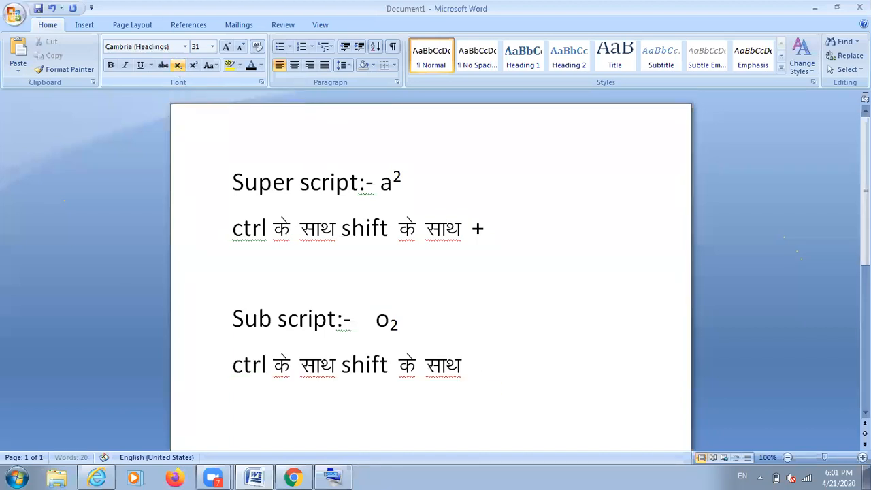
{"action": "key", "text": "BackSpace"}
{"action": "key", "text": "BackSpace"}
{"action": "key", "text": "BackSpace"}
{"action": "key", "text": "BackSpace"}
{"action": "key", "text": "BackSpace"}
{"action": "key", "text": "BackSpace"}
{"action": "key", "text": "BackSpace"}
{"action": "key", "text": "BackSpace"}
{"action": "key", "text": "BackSpace"}
{"action": "key", "text": "BackSpace"}
{"action": "key", "text": "BackSpace"}
{"action": "key", "text": "BackSpace"}
{"action": "key", "text": "BackSpace"}
{"action": "type", "text": "="}
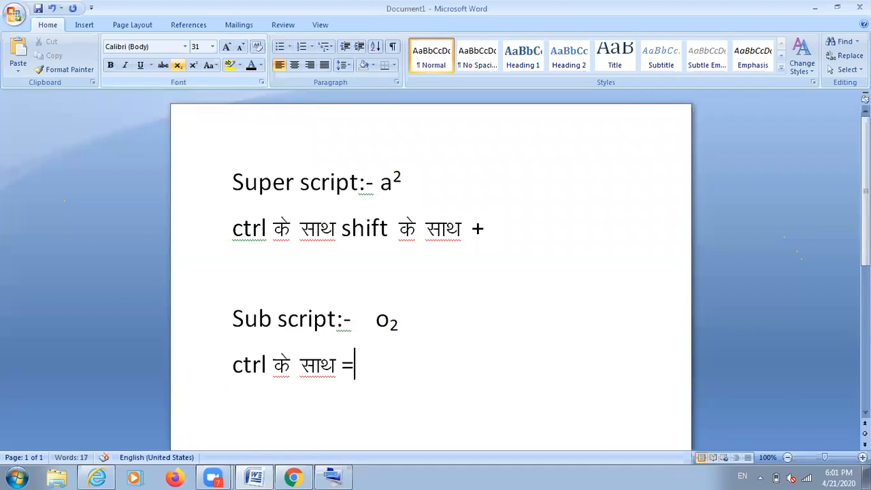